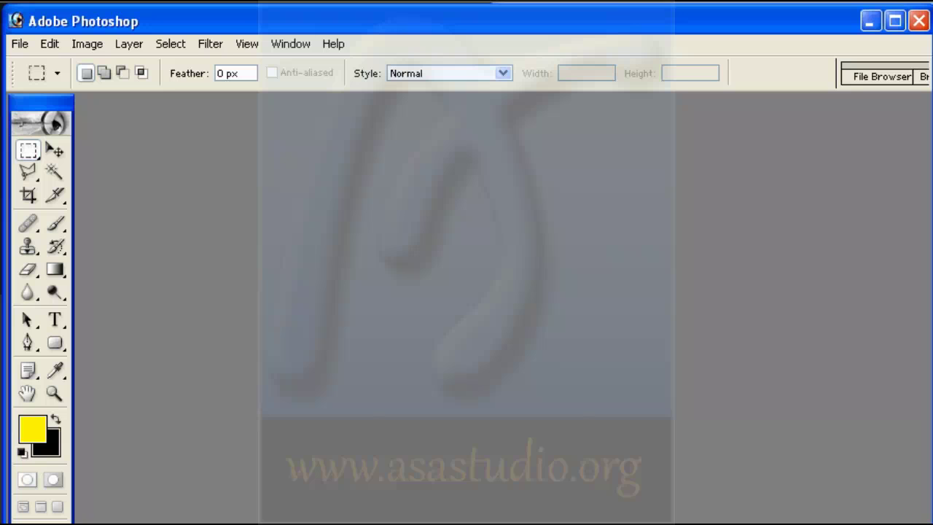
Reposition the program window and tidy up the workspace layout
left_click_drag(8, 64, 4, 65)
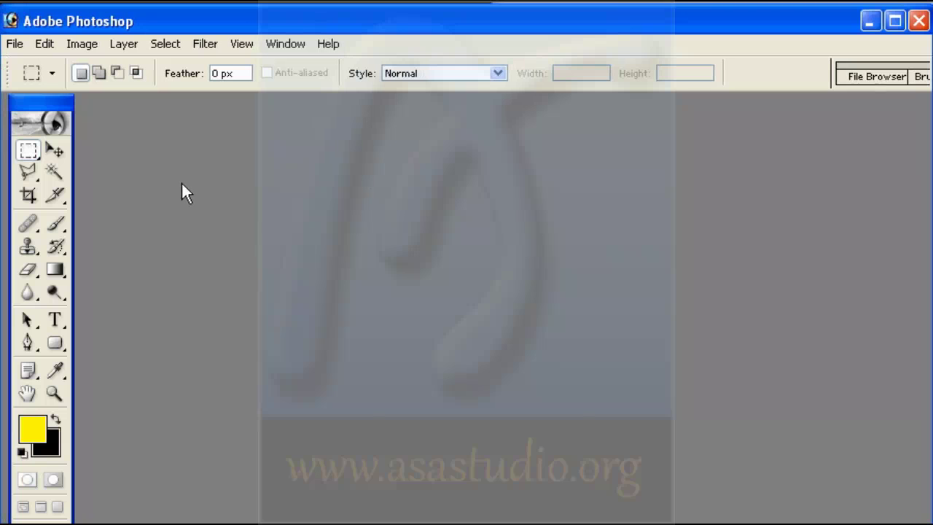
left_click_drag(333, 11, 334, 8)
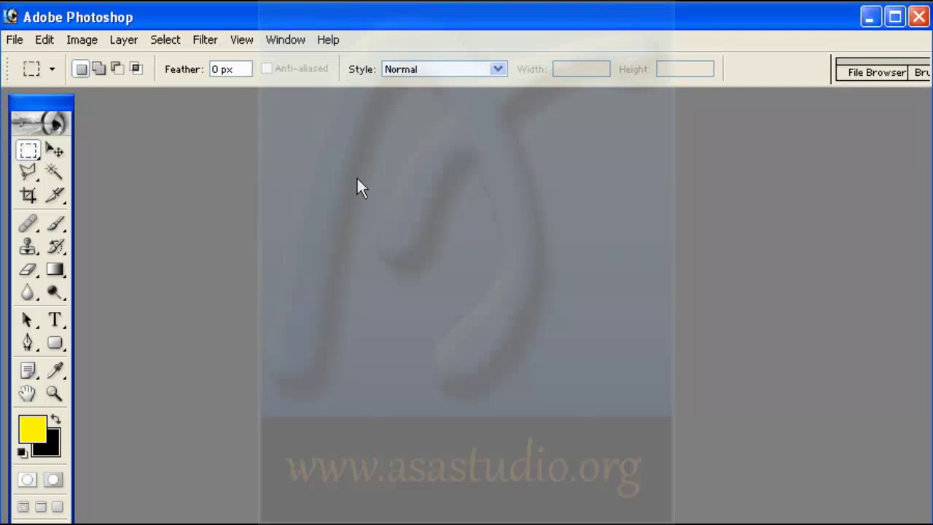
left_click_drag(40, 111, 31, 95)
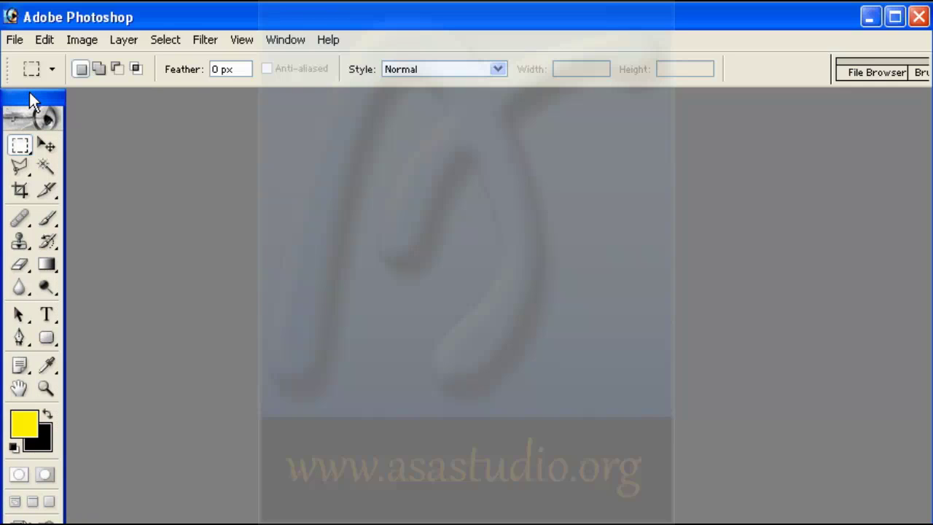
Create a new white document, Untitled-1, 400 px wide and 180 px high
left_click(14, 40)
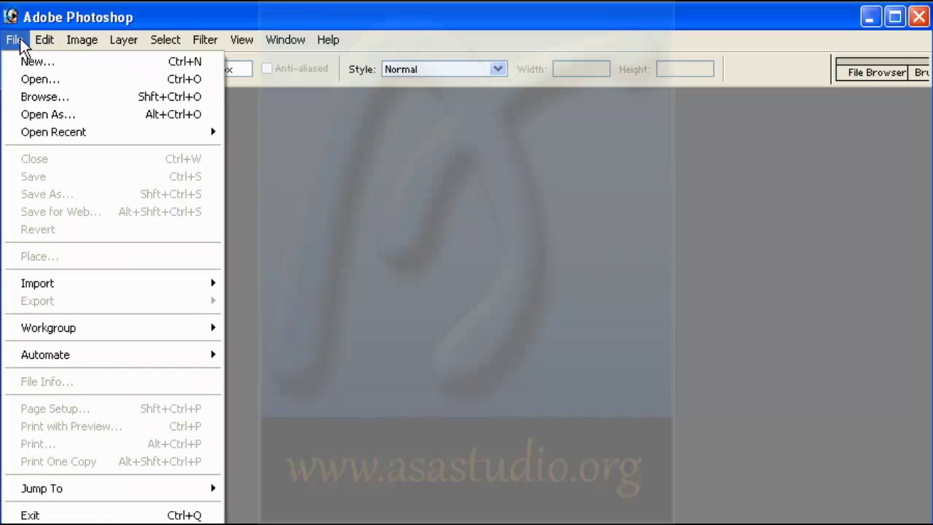
left_click(29, 64)
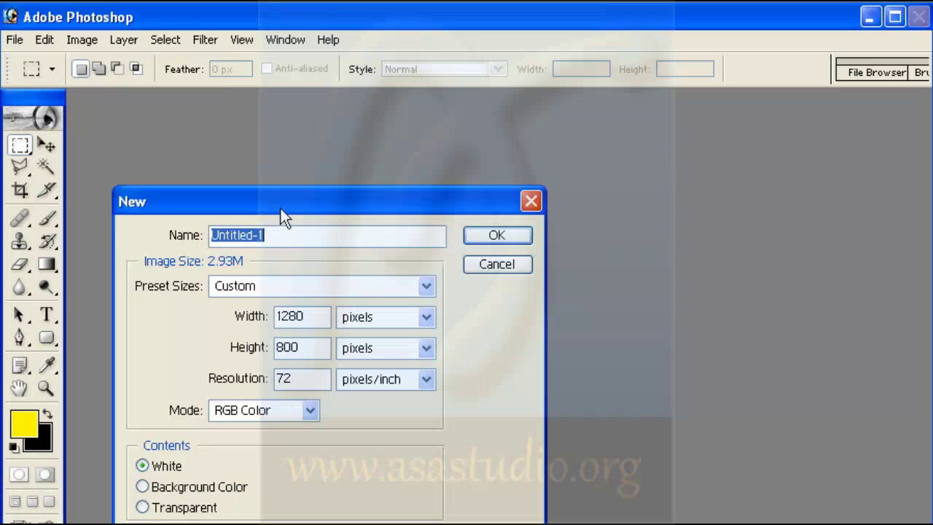
left_click_drag(286, 209, 311, 143)
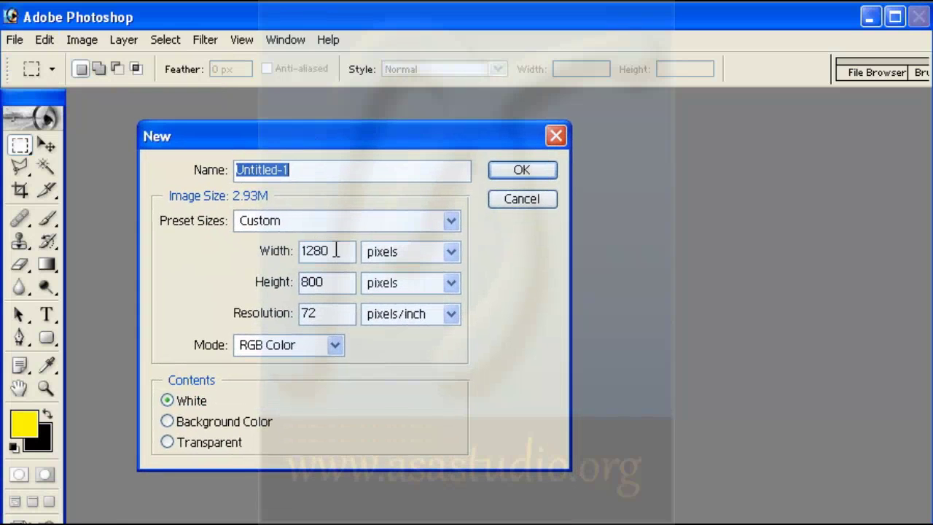
left_click_drag(323, 250, 290, 258)
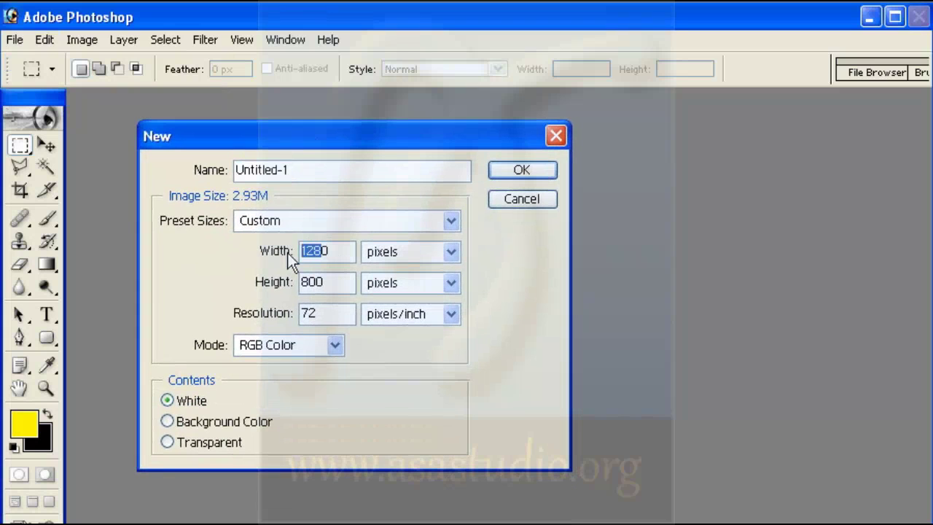
type("400")
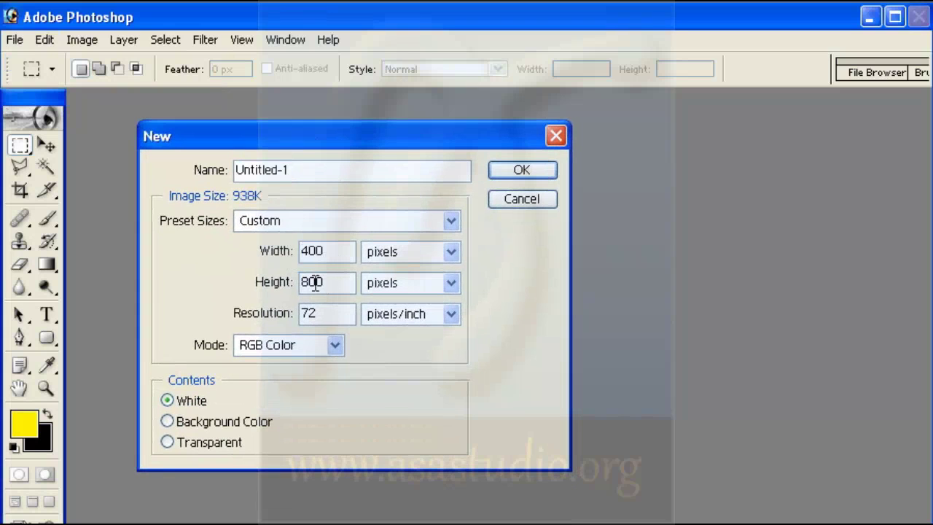
left_click_drag(315, 282, 298, 286)
type("1800")
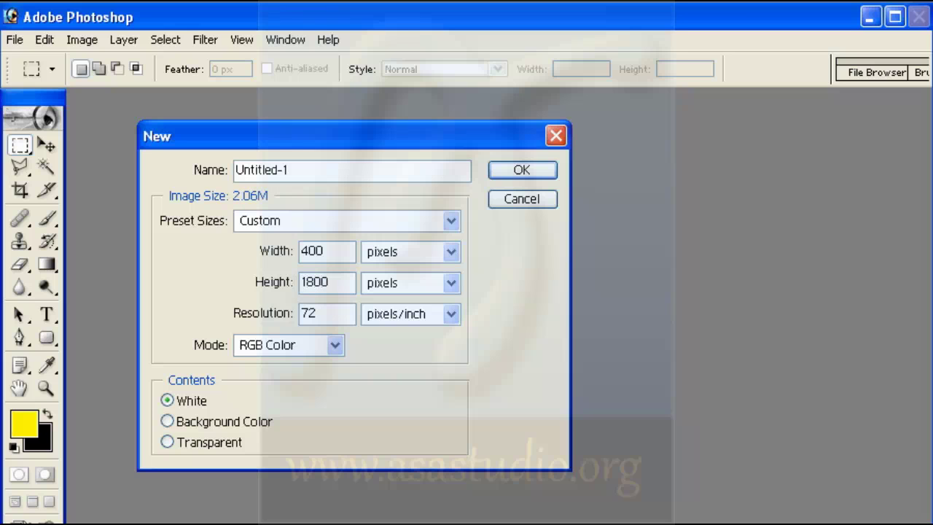
key("BackSpace")
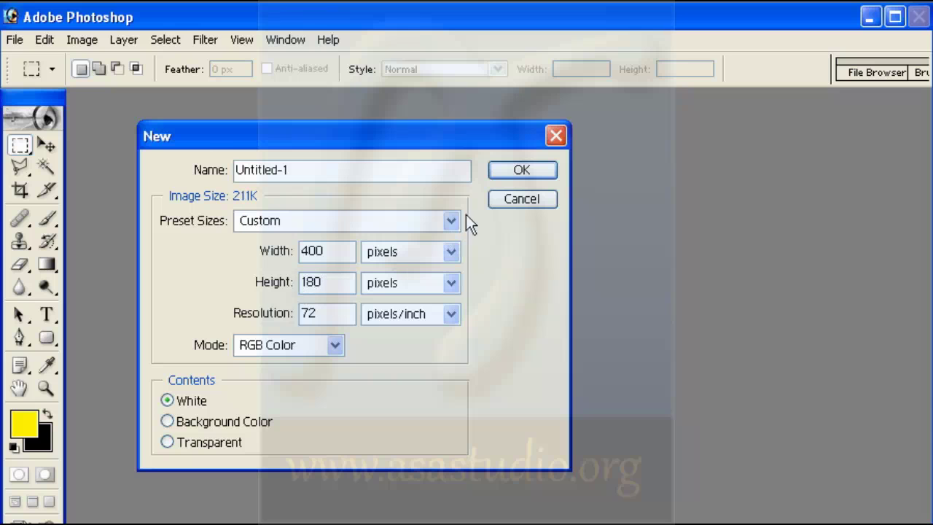
left_click(519, 173)
left_click_drag(194, 103, 270, 111)
Resize the image to 200 × 400 px with Constrain Proportions turned off
right_click(273, 112)
left_click(294, 141)
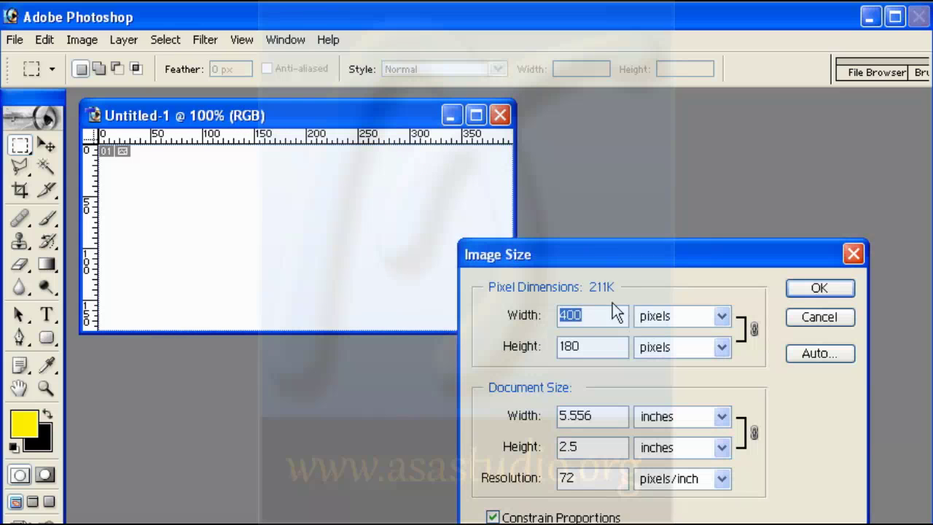
left_click_drag(623, 253, 545, 179)
left_click_drag(501, 274, 454, 274)
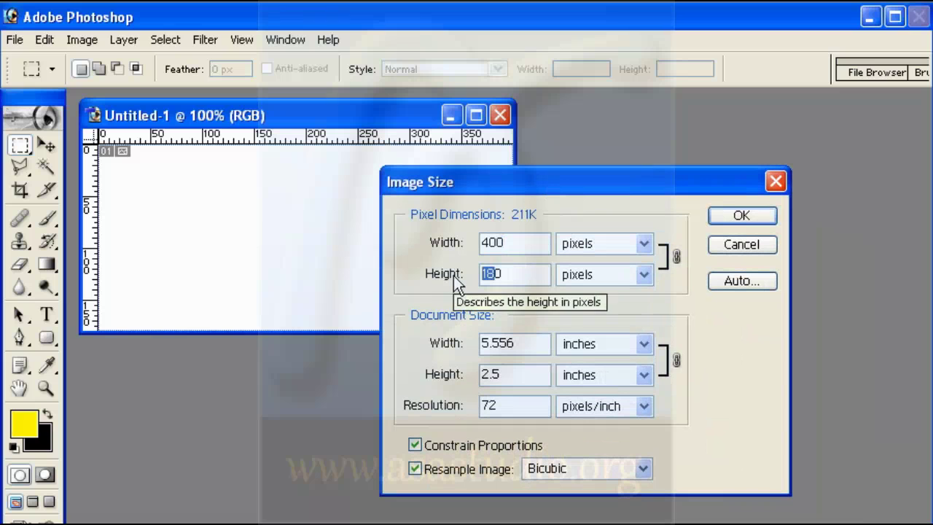
type("400")
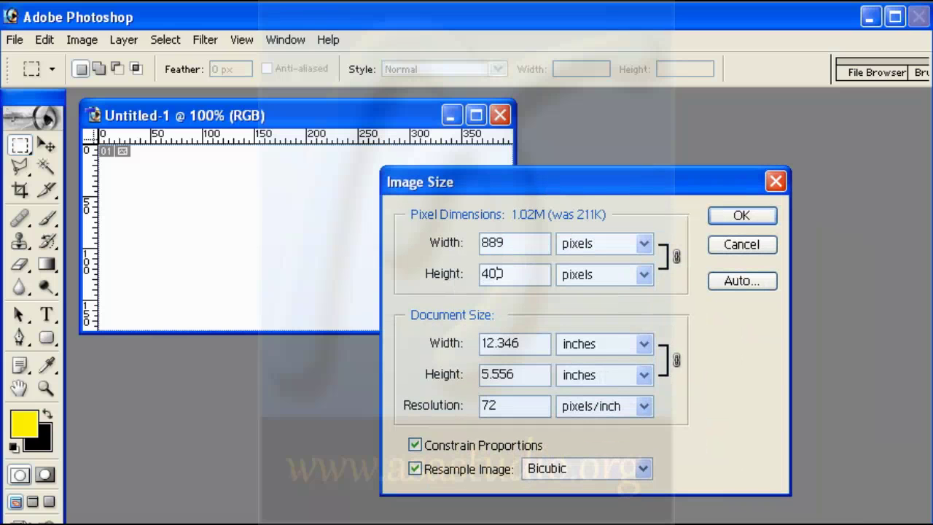
left_click(415, 444)
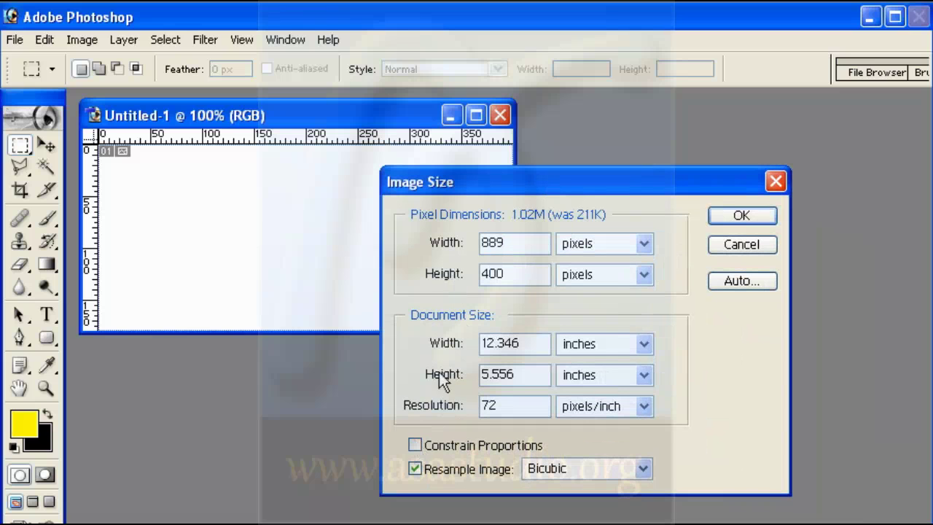
left_click_drag(511, 242, 421, 254)
type("200")
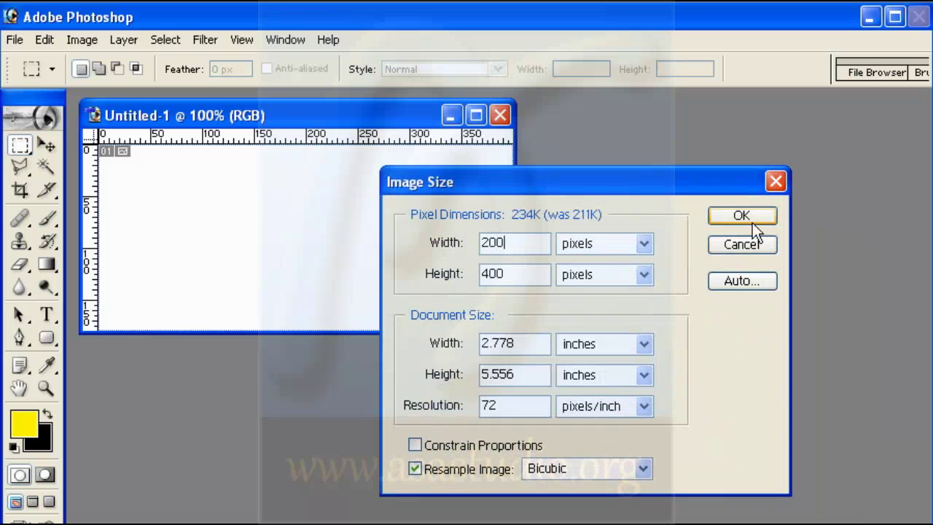
left_click(754, 226)
mouse_move(325, 264)
left_mouse_down()
mouse_move(398, 264)
mouse_move(368, 264)
left_mouse_up()
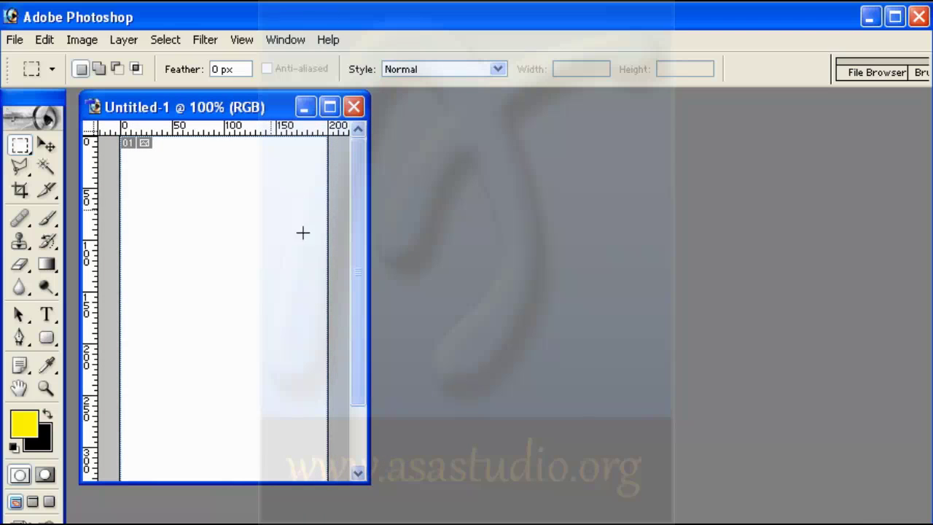
Change the image width to 280 px and zoom out to see the whole canvas
right_click(211, 111)
left_click(230, 141)
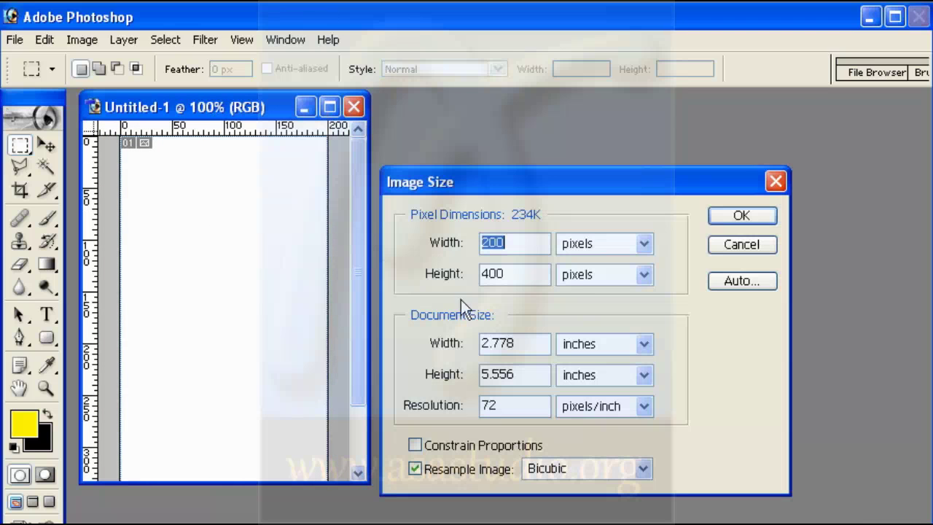
left_click_drag(487, 246, 496, 245)
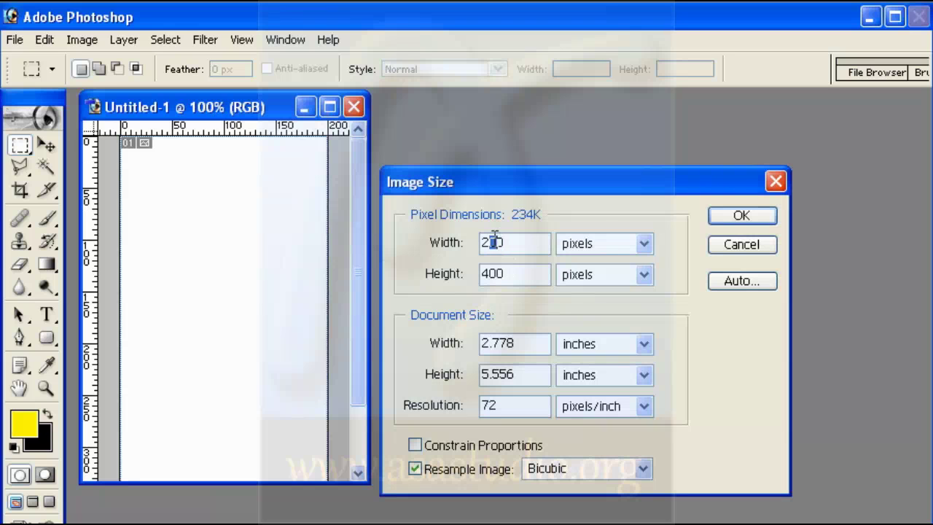
type("8")
left_click(743, 217)
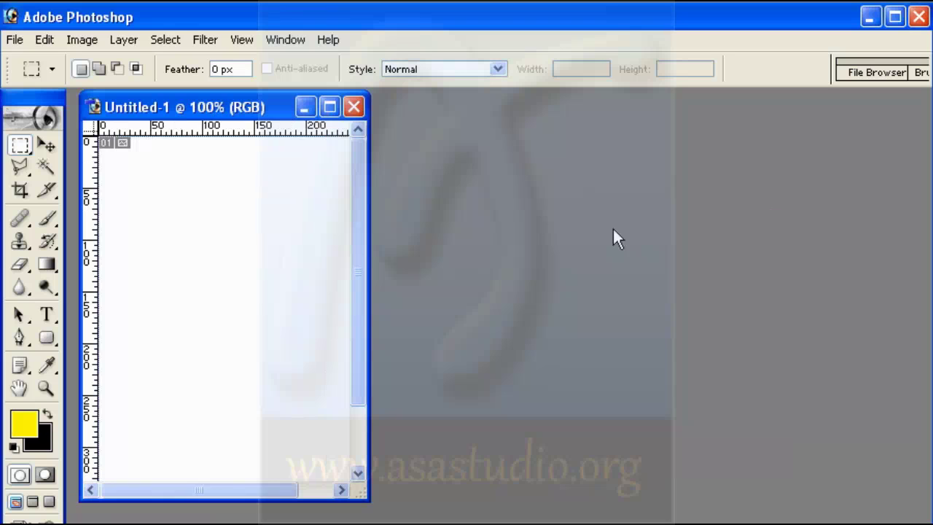
left_click_drag(368, 334, 491, 343)
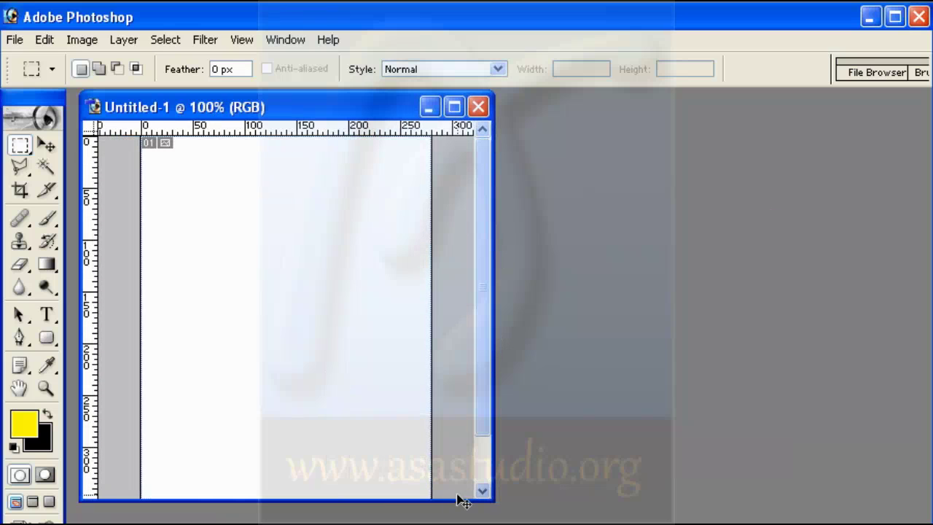
key("ctrl+minus")
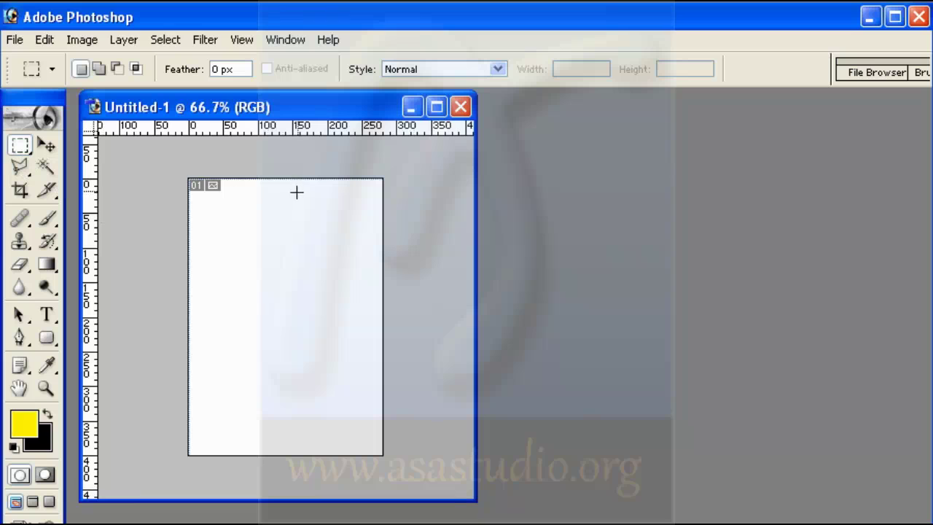
Shift-add rectangular marquee selections of varied sizes along the canvas top and right side
left_click_drag(298, 185, 328, 216)
key("shift")
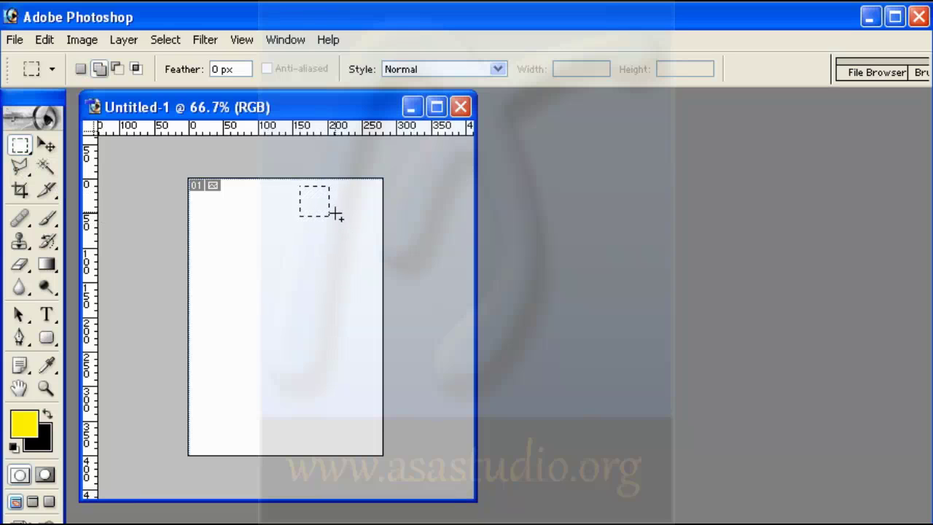
left_click_drag(336, 196, 356, 231)
key("shift")
left_click_drag(363, 185, 375, 237)
mouse_move(299, 250)
left_mouse_down()
mouse_move(332, 257)
mouse_move(386, 312)
left_mouse_up()
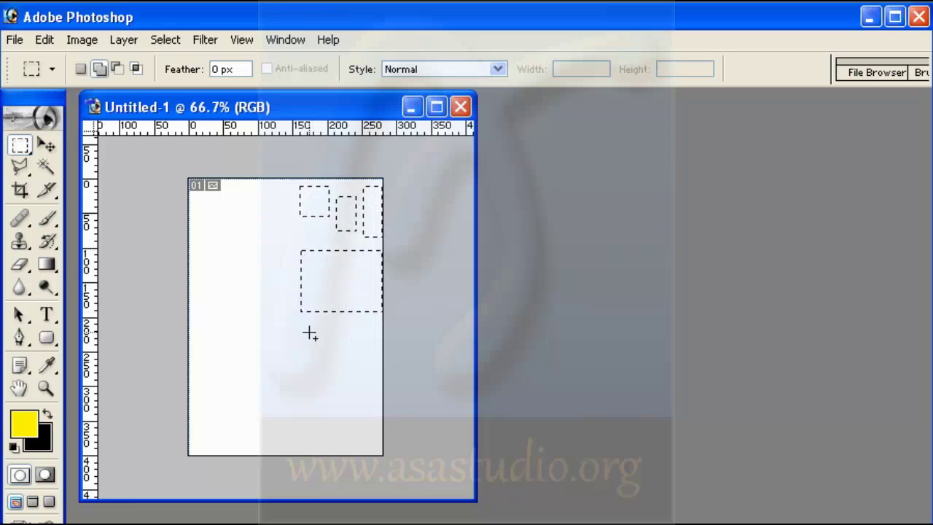
left_click_drag(326, 327, 381, 380)
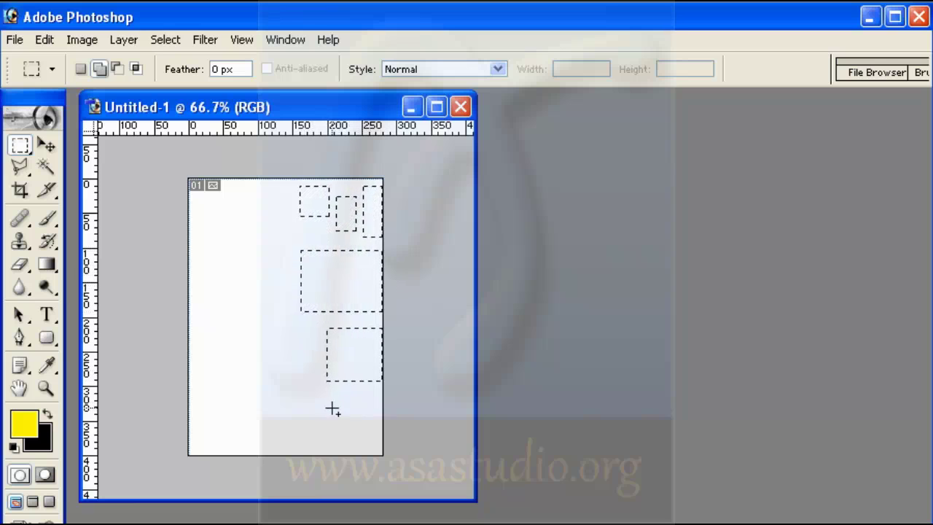
left_click_drag(297, 392, 408, 463)
Add more rectangles down the left side, bottom and middle of the canvas
mouse_move(247, 180)
left_mouse_down()
mouse_move(224, 206)
mouse_move(188, 205)
left_mouse_up()
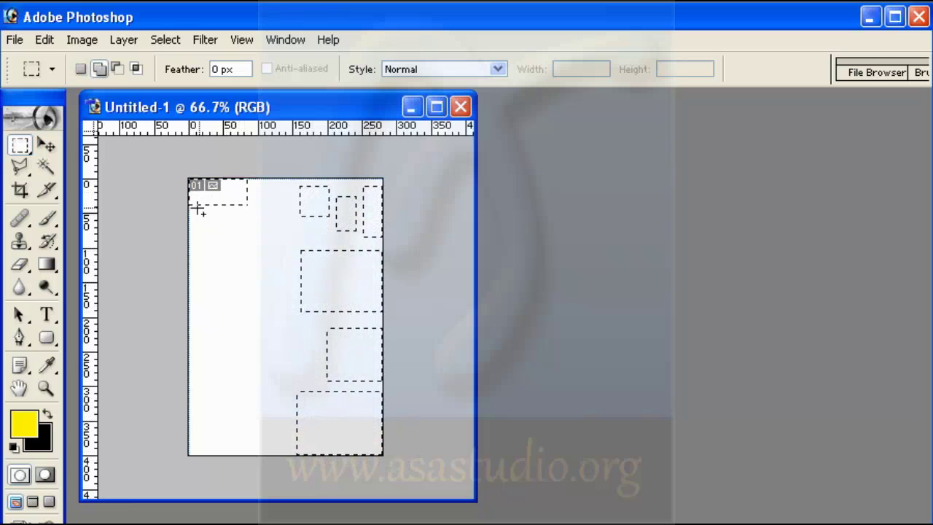
left_click_drag(261, 213, 186, 272)
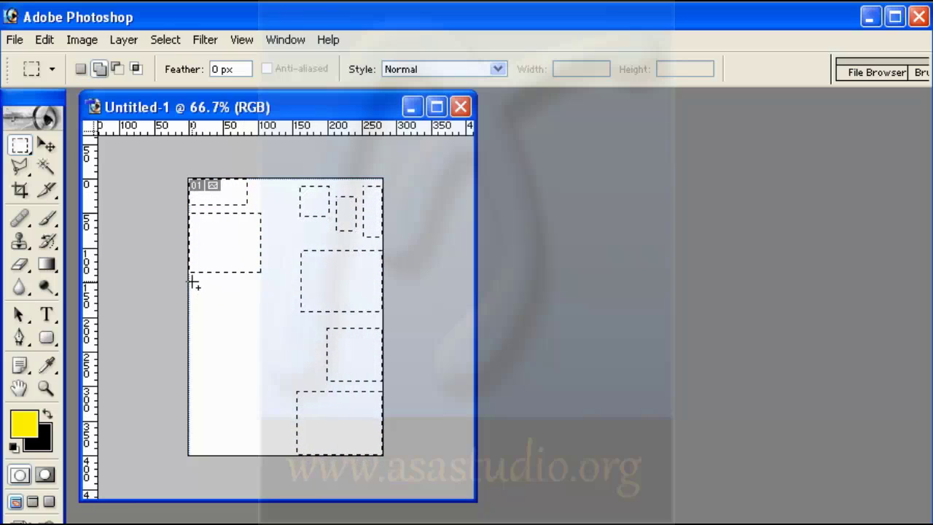
left_click_drag(241, 321, 188, 281)
left_click_drag(235, 343, 172, 372)
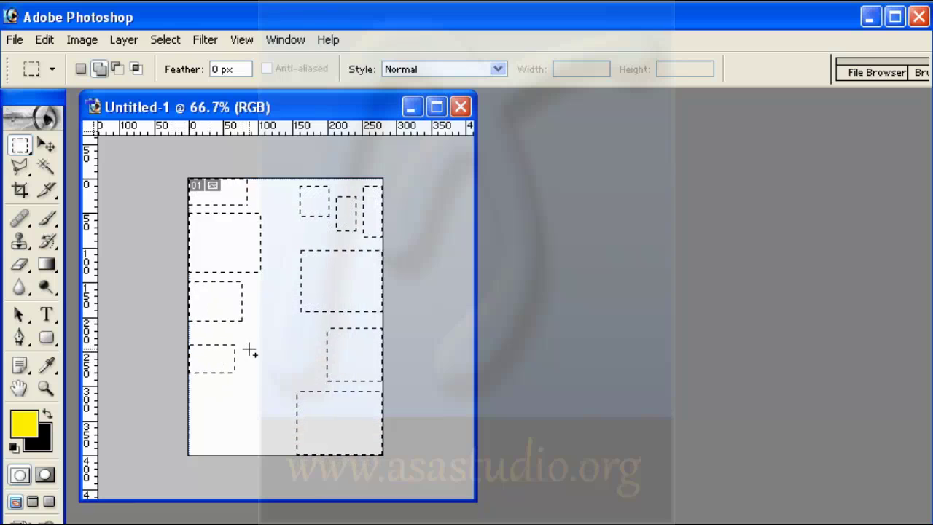
left_click_drag(247, 383, 277, 454)
left_click_drag(231, 424, 179, 454)
left_click_drag(239, 386, 177, 407)
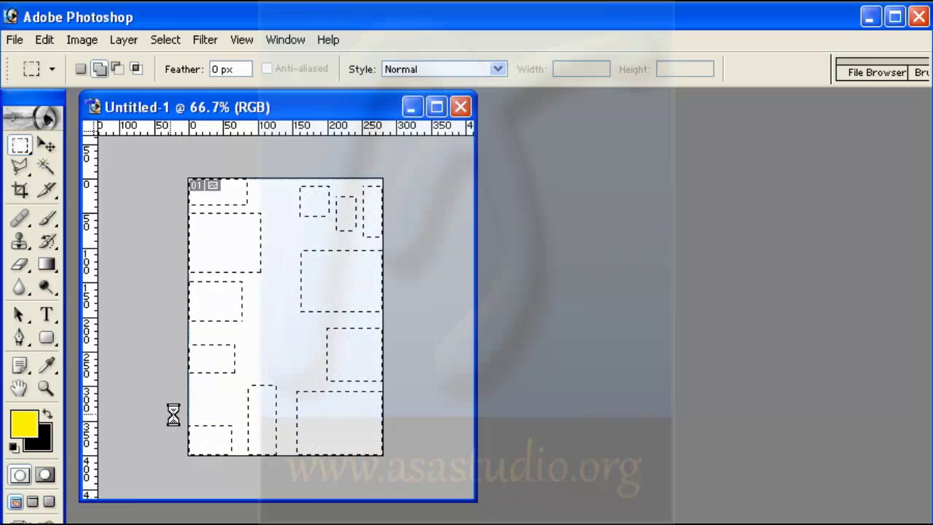
mouse_move(255, 324)
left_mouse_down()
mouse_move(256, 356)
mouse_move(311, 374)
left_mouse_up()
left_click_drag(261, 282, 289, 312)
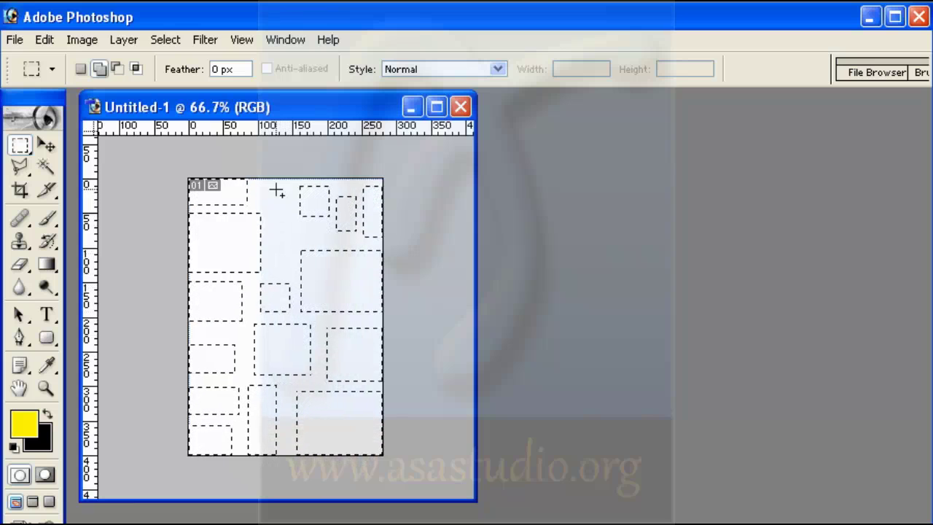
left_click_drag(269, 228, 288, 275)
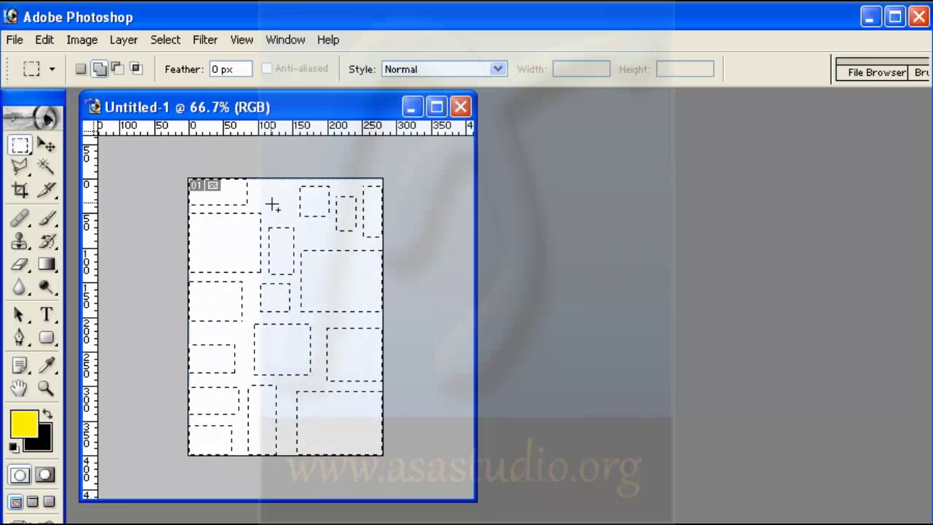
left_click_drag(257, 177, 289, 208)
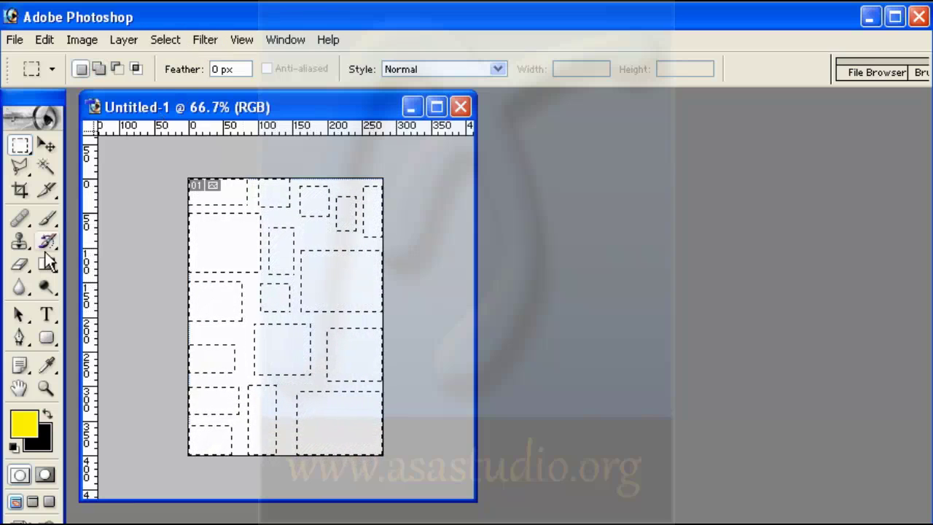
Set the foreground colour to blue in the Color Picker
left_click(31, 432)
left_click_drag(907, 514, 906, 524)
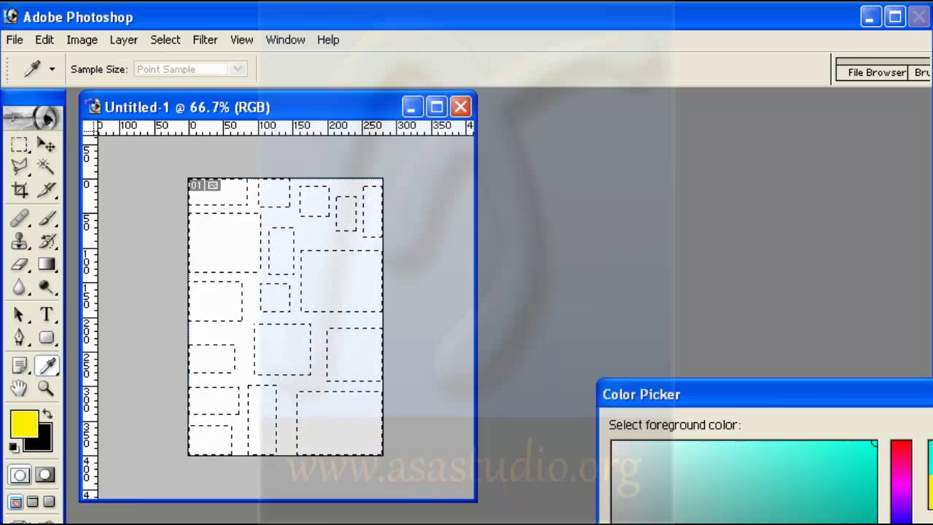
left_click_drag(901, 523, 901, 520)
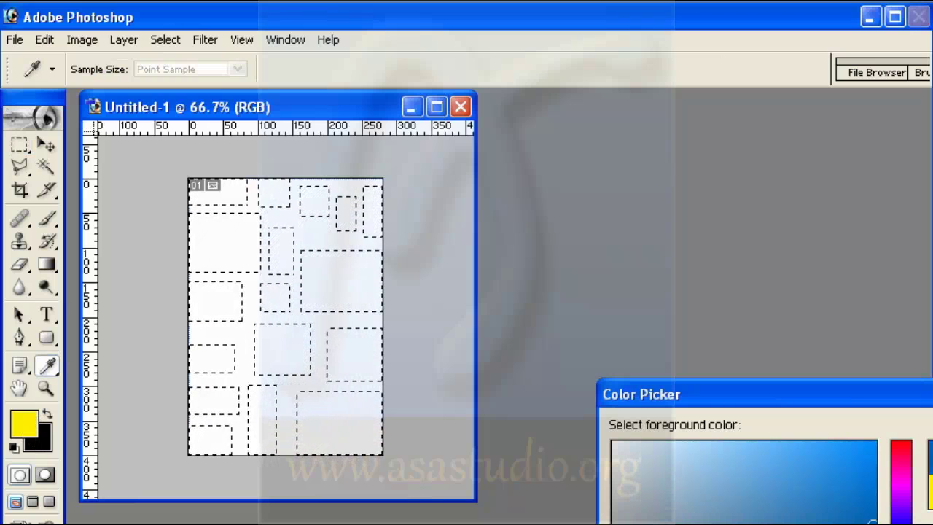
key("Return")
key("m")
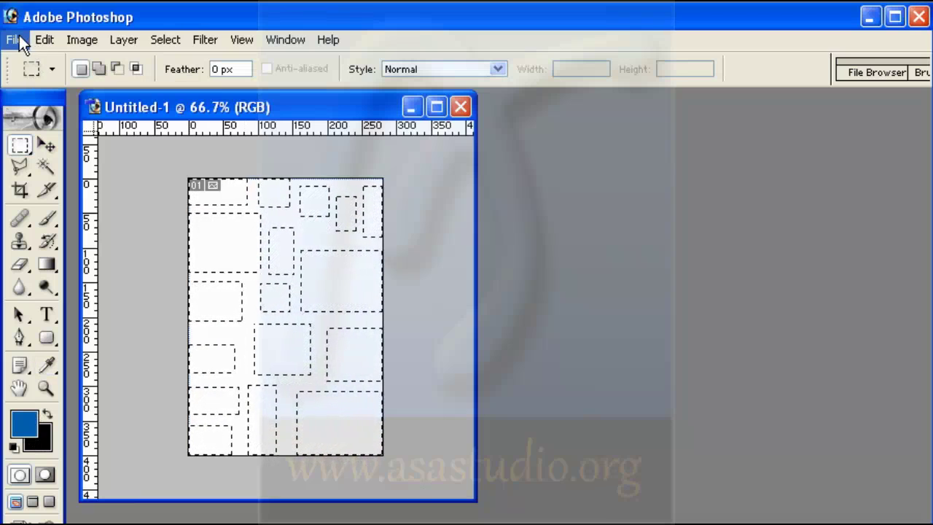
Fill the selected rectangles using Foreground Color in the Fill dialog
left_click(44, 40)
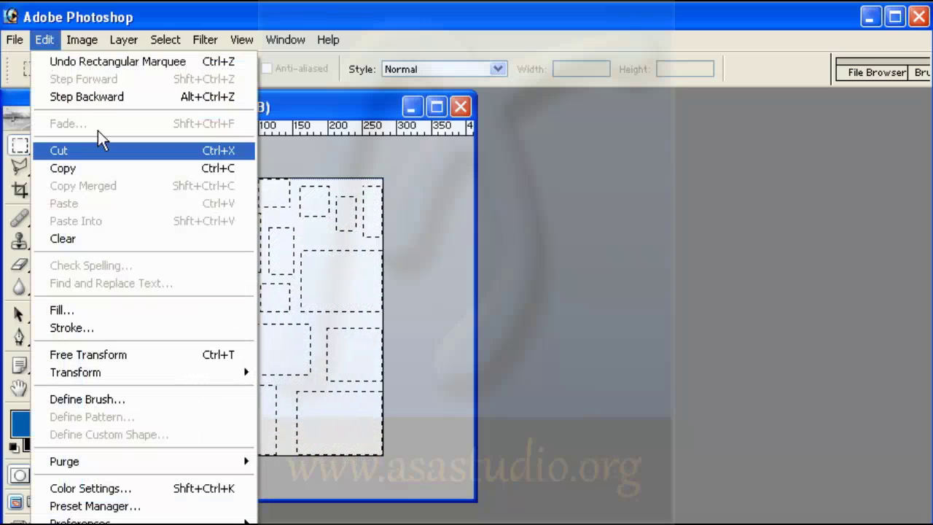
left_click(109, 310)
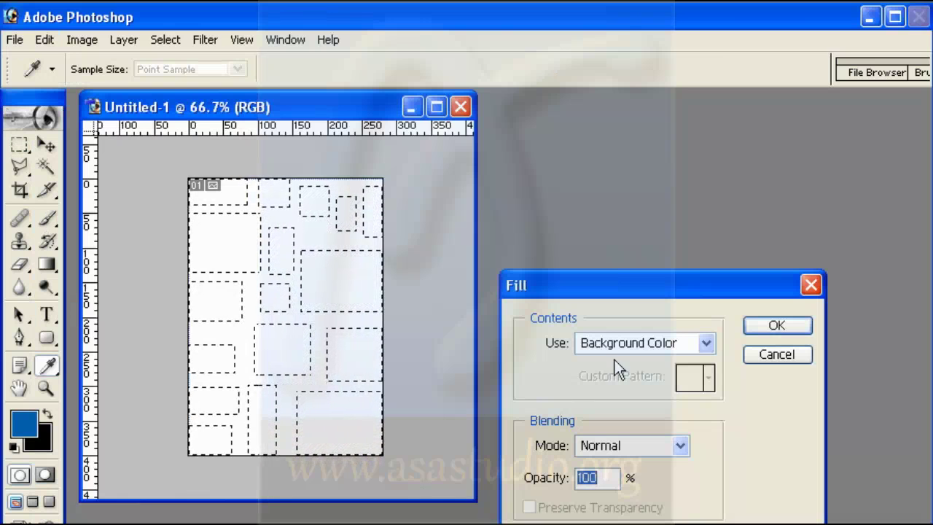
left_click(701, 344)
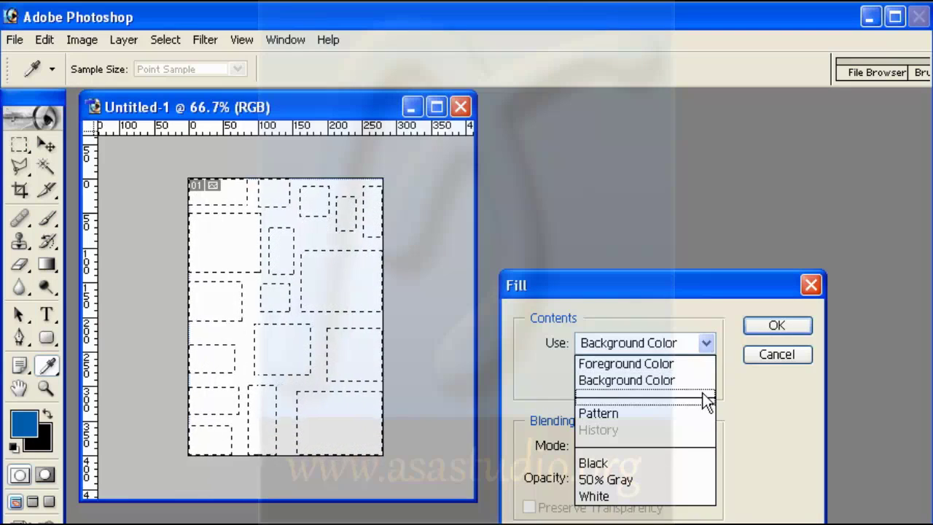
left_click(701, 363)
left_click(771, 326)
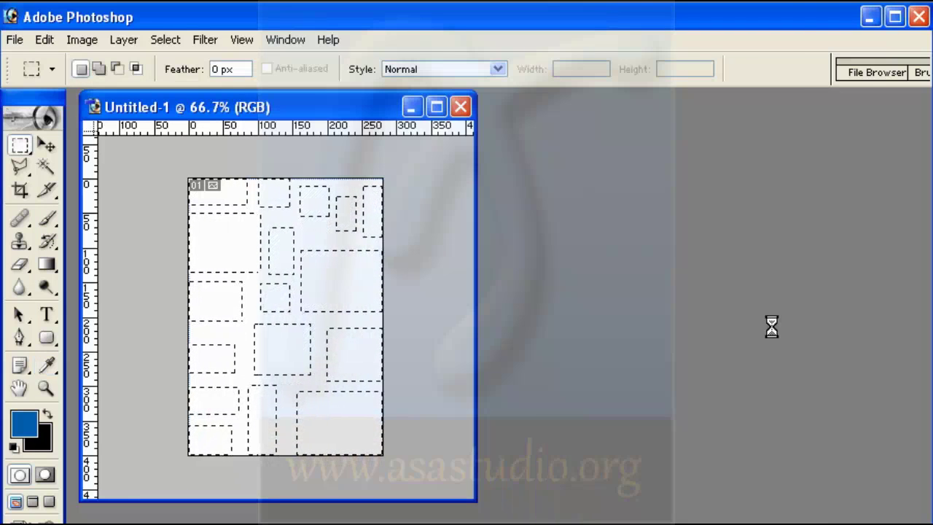
Invert the selection to the white gaps and set the foreground colour to dark green
right_click(237, 234)
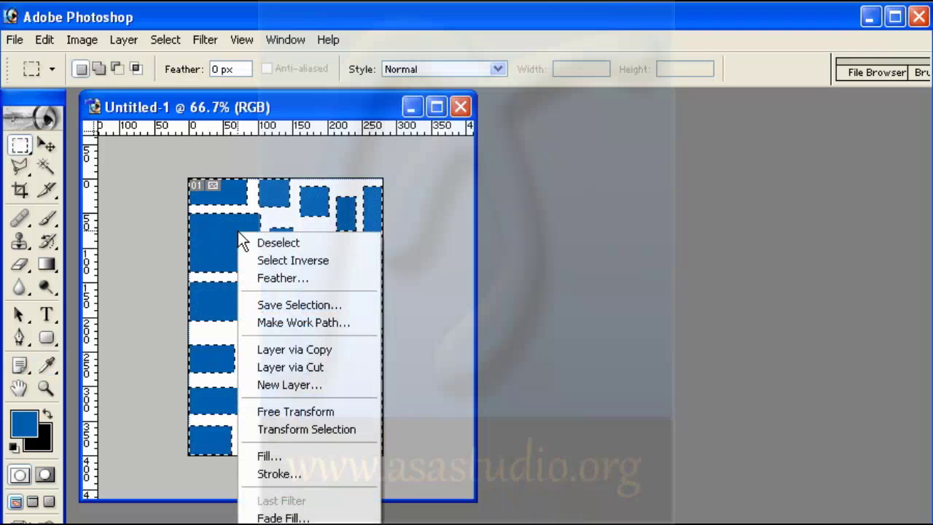
left_click(284, 260)
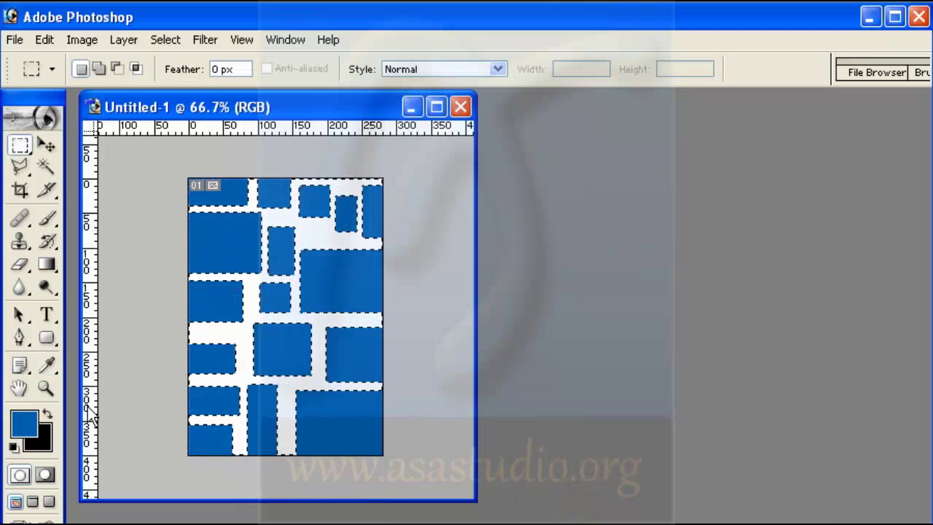
left_click(29, 428)
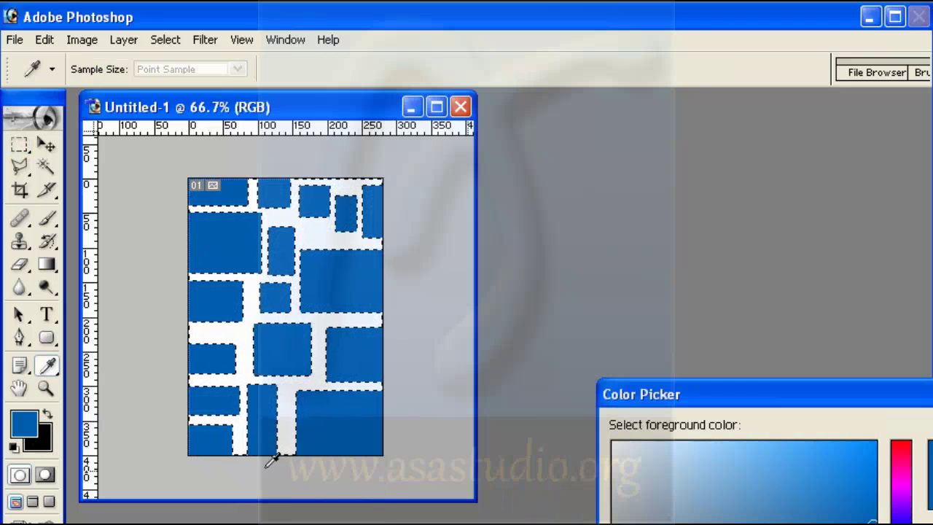
left_click_drag(900, 519, 901, 524)
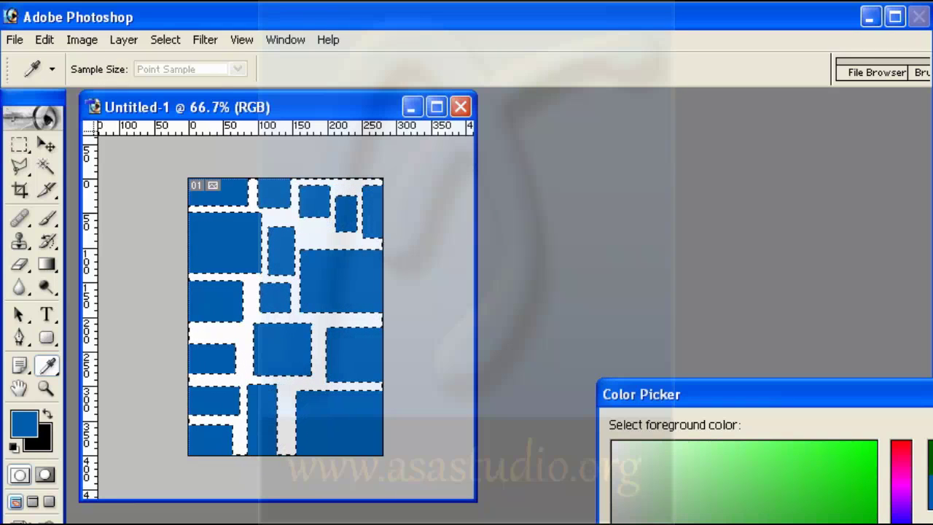
key("Return")
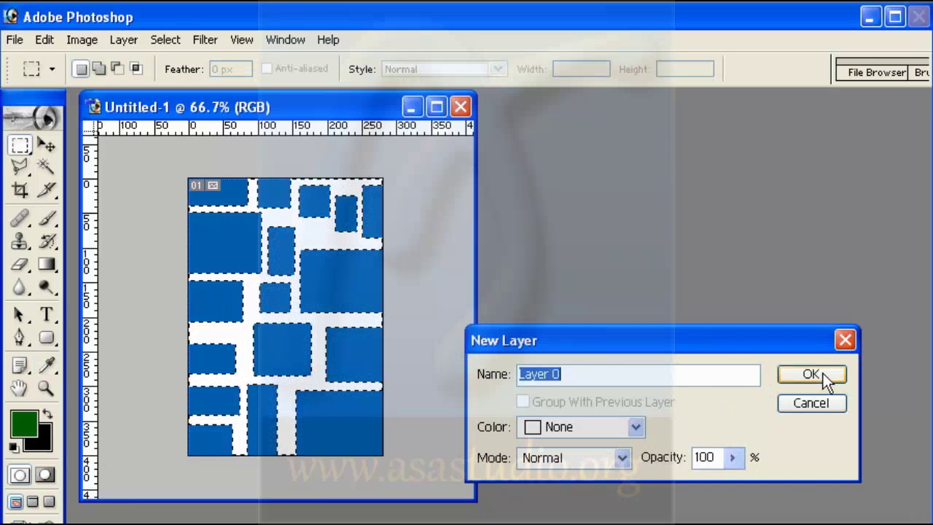
Convert the background to Layer 0, add Layer 1 and move it below Layer 0
left_click(814, 375)
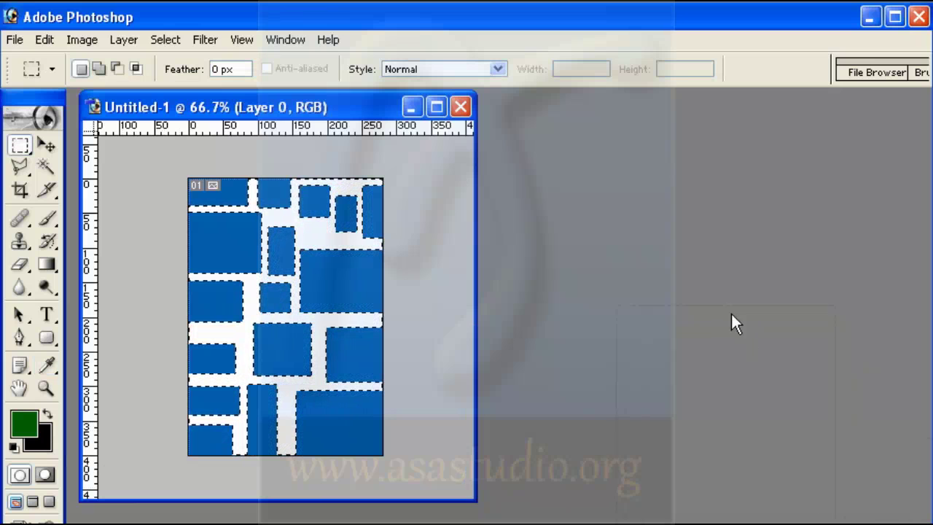
key("F7")
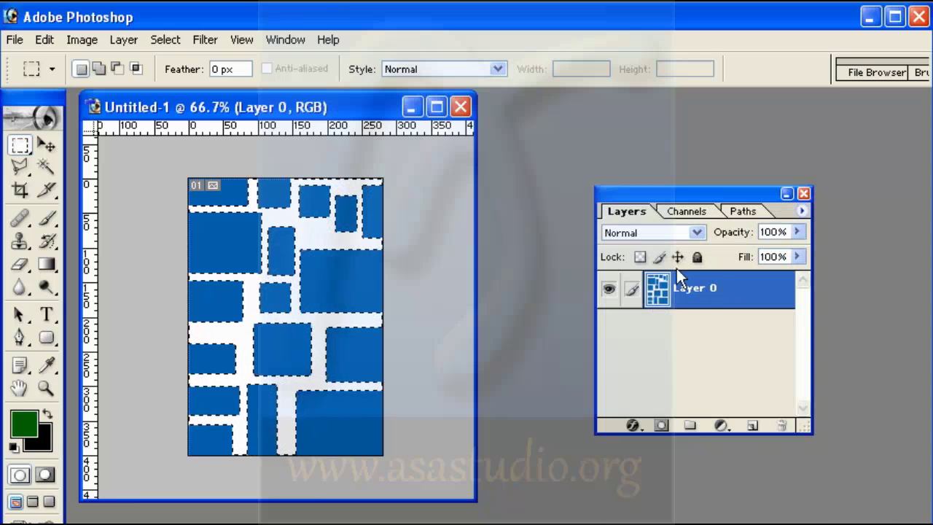
left_click(752, 427)
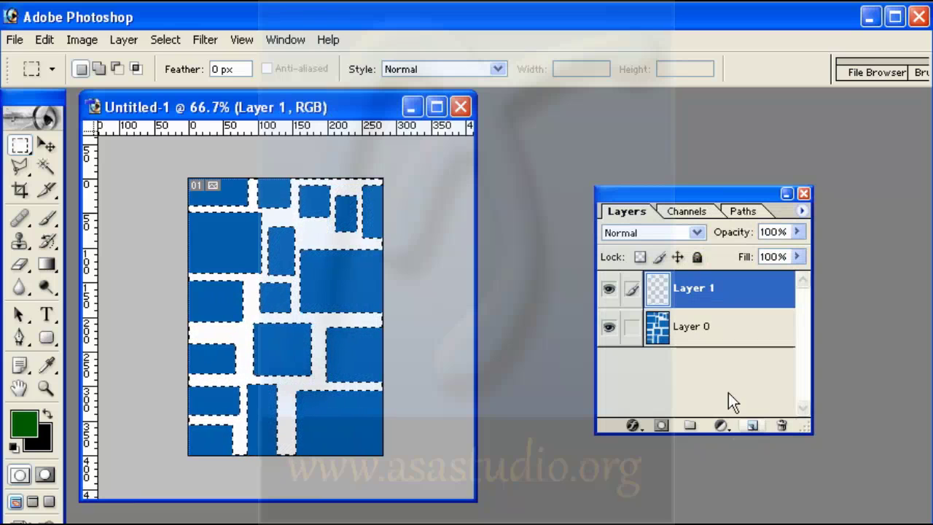
left_click_drag(657, 293, 658, 350)
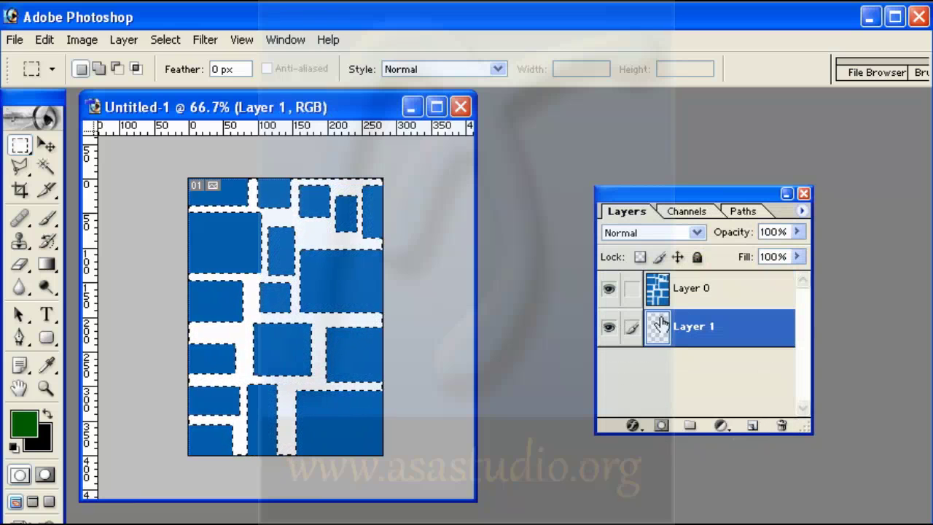
Delete the inverted white-gap selection from Layer 0, then make Layer 1 active
right_click(281, 243)
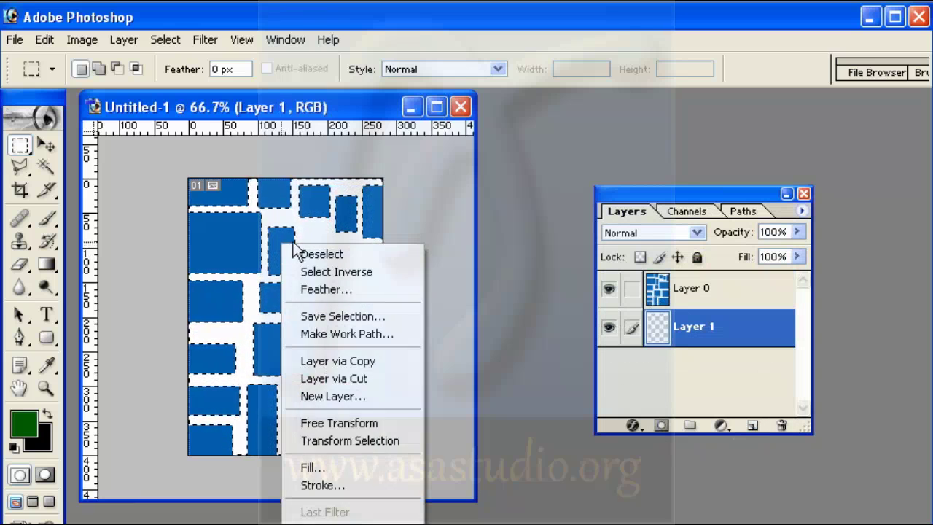
left_click(335, 271)
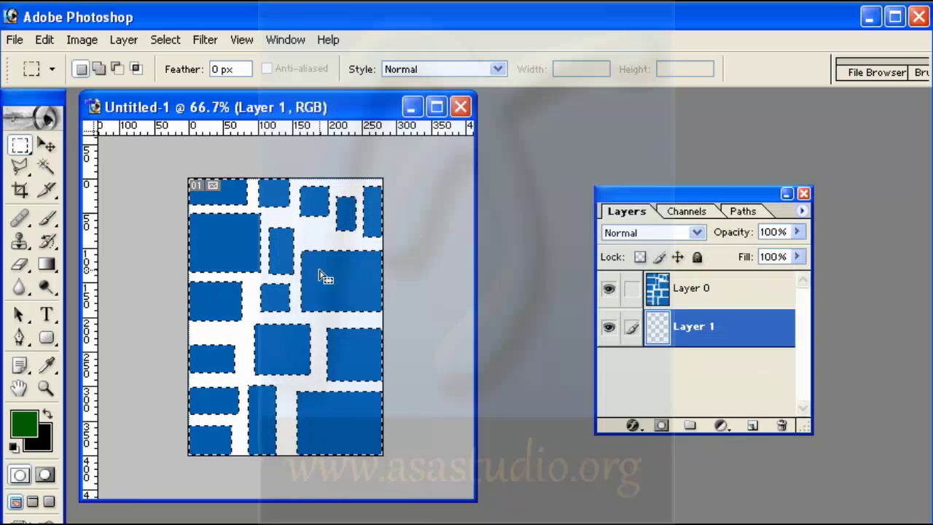
left_click(714, 291)
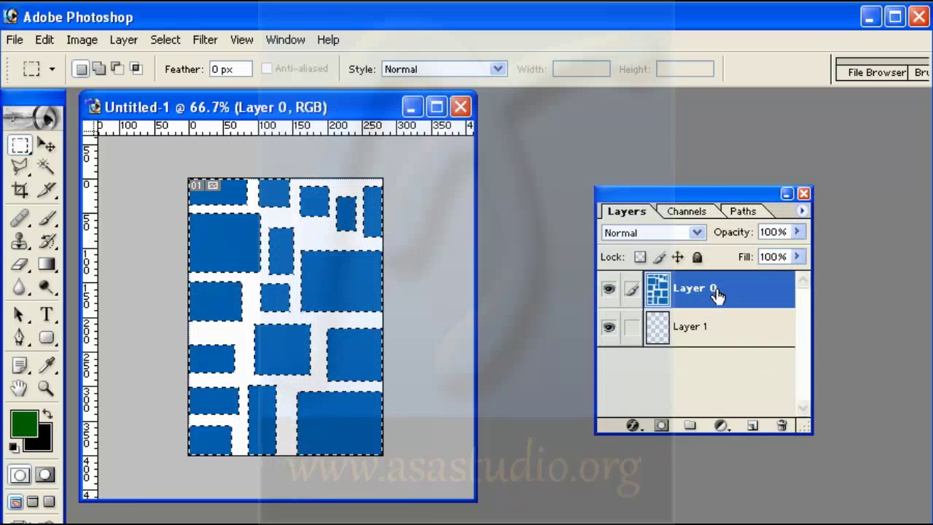
key("Delete")
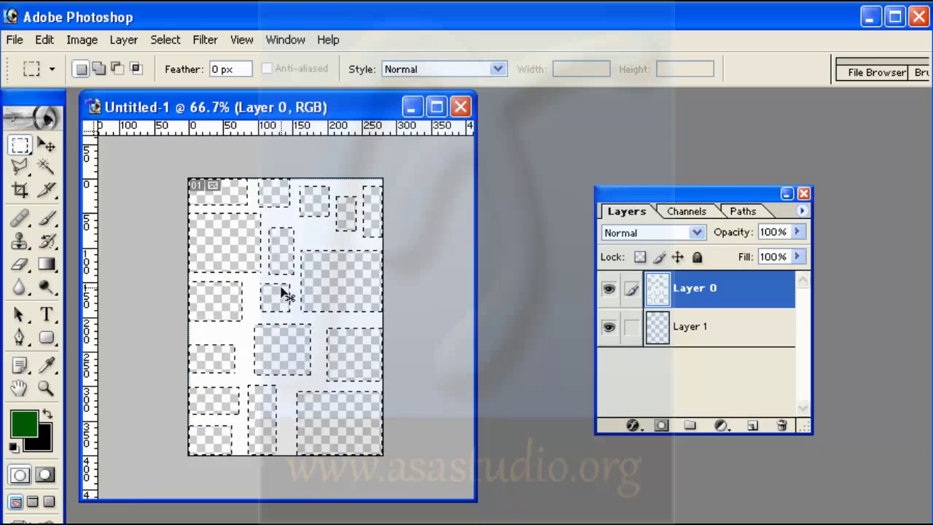
key("ctrl+z")
right_click(285, 219)
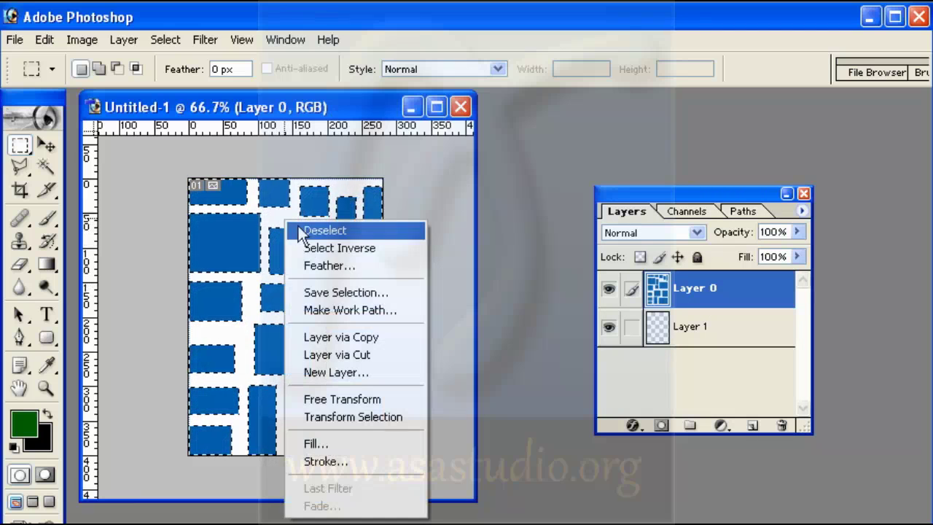
left_click(312, 250)
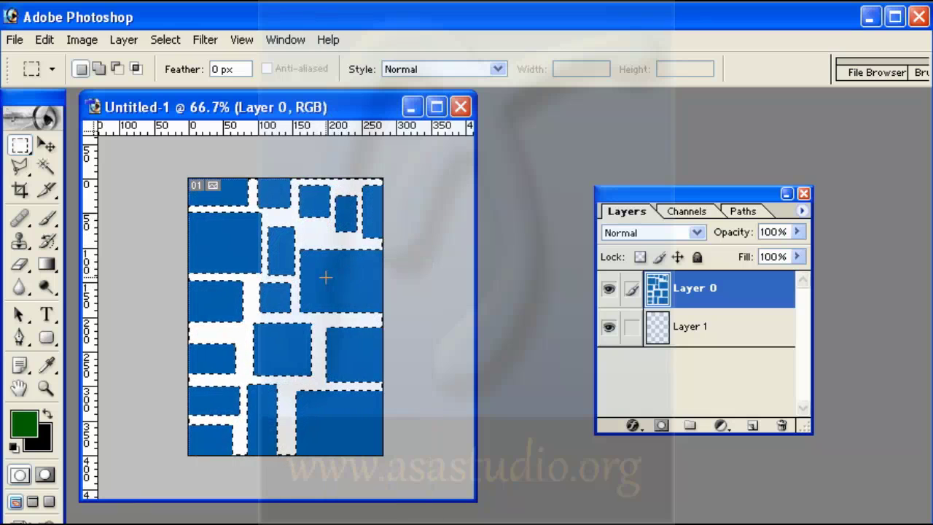
key("Delete")
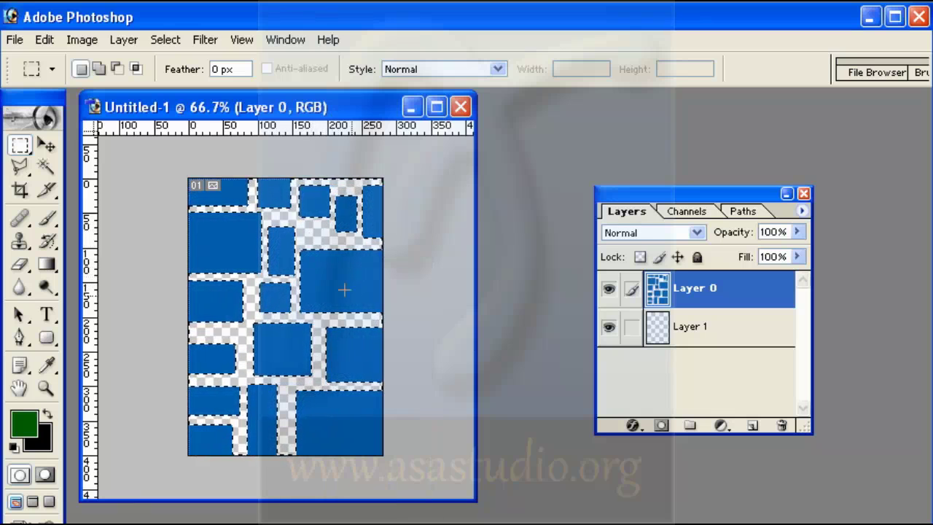
left_click(696, 328)
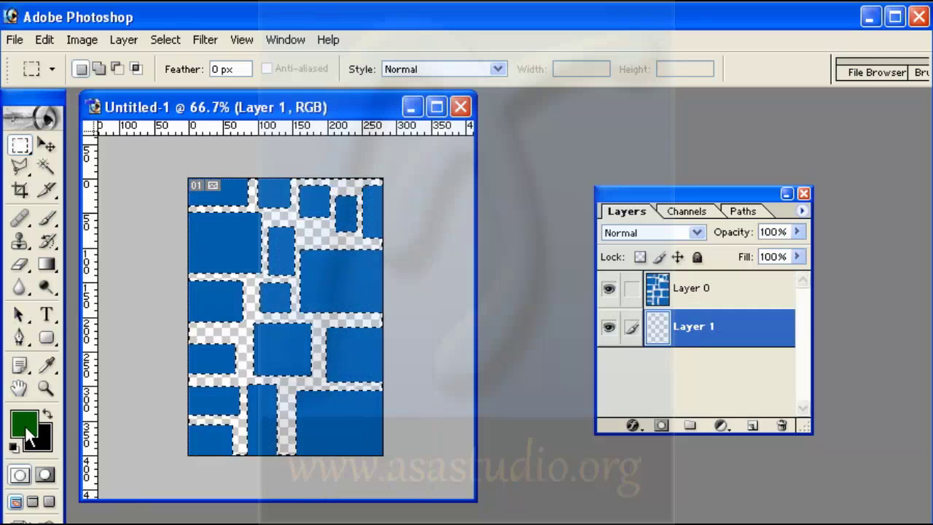
Fill the selected gaps on Layer 1 with the Background Color
left_click(48, 42)
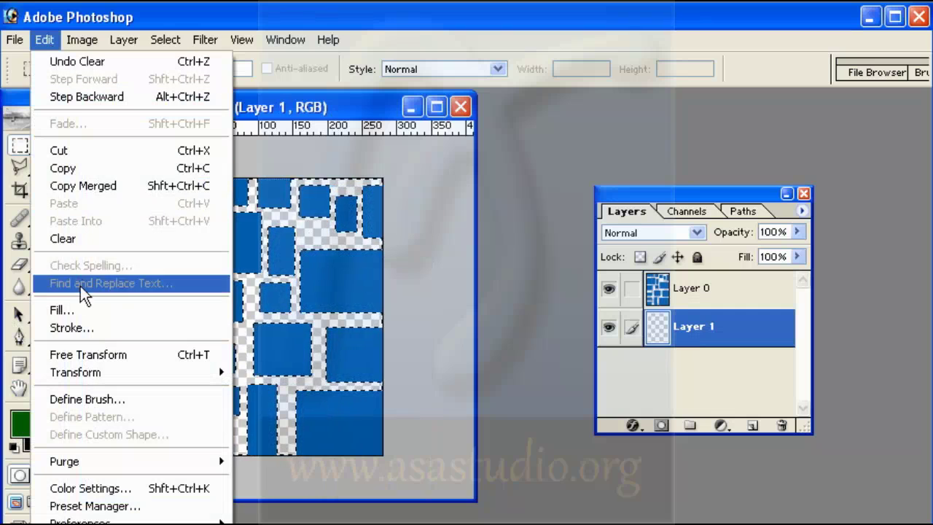
left_click(80, 311)
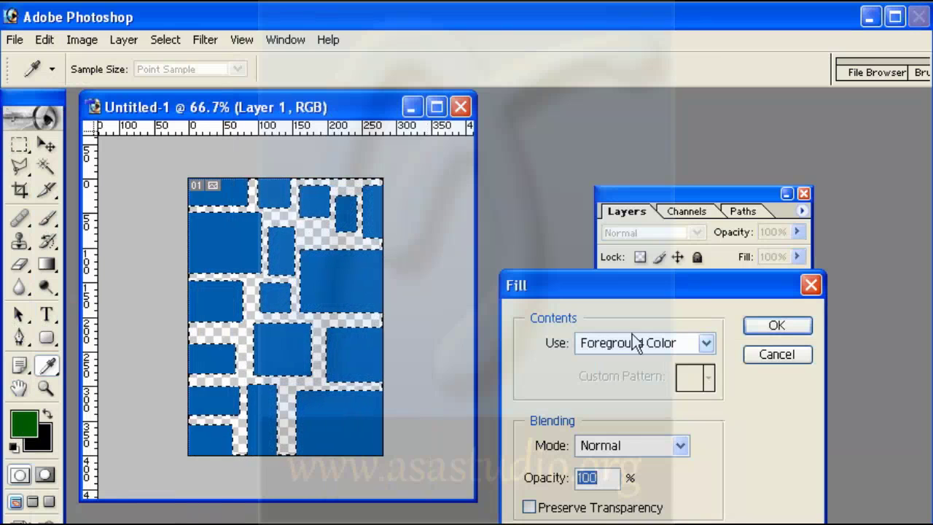
left_click(634, 344)
left_click(634, 379)
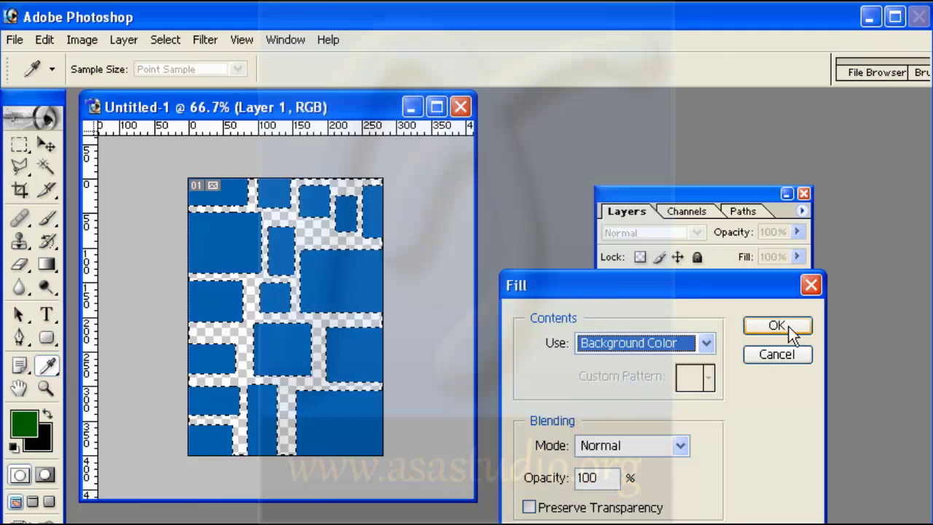
left_click(784, 328)
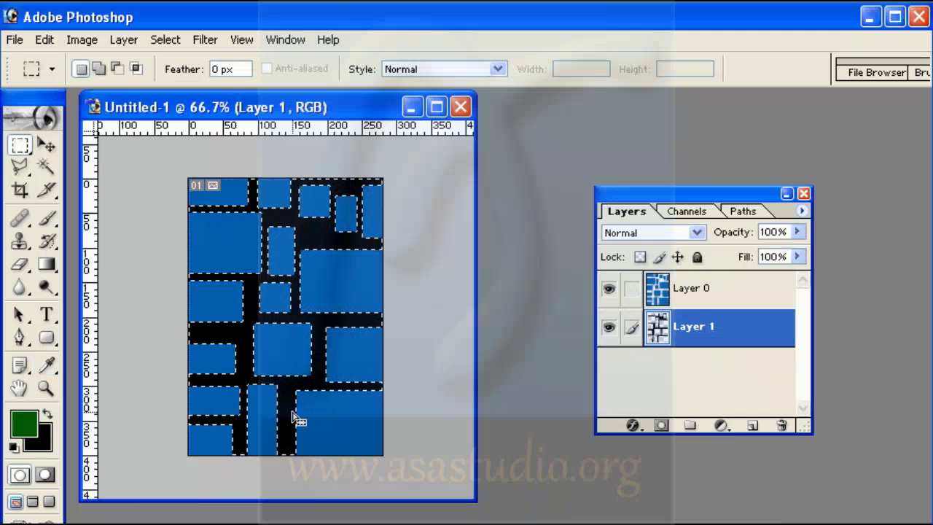
Refill the gaps with the green foreground colour and deselect
left_click(47, 42)
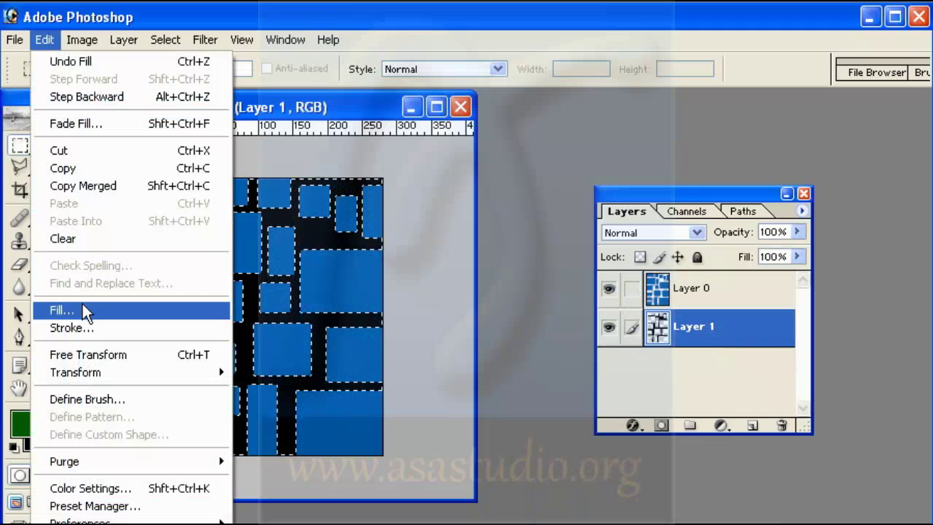
left_click(83, 310)
left_click(692, 345)
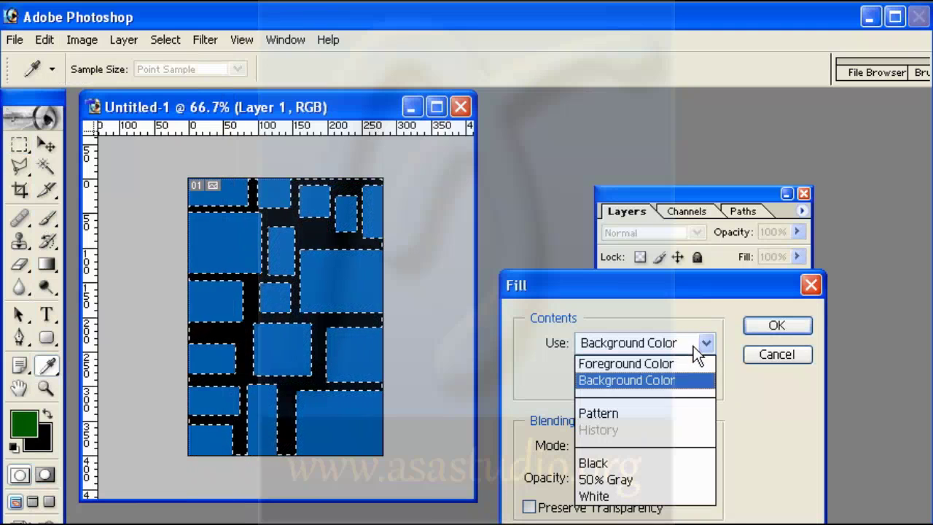
left_click(681, 364)
left_click(775, 324)
key("m")
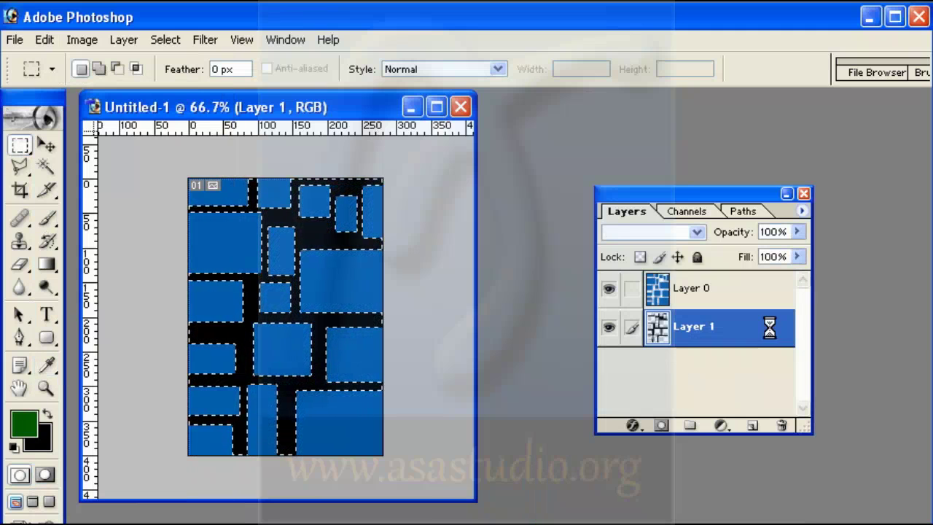
left_click(249, 333)
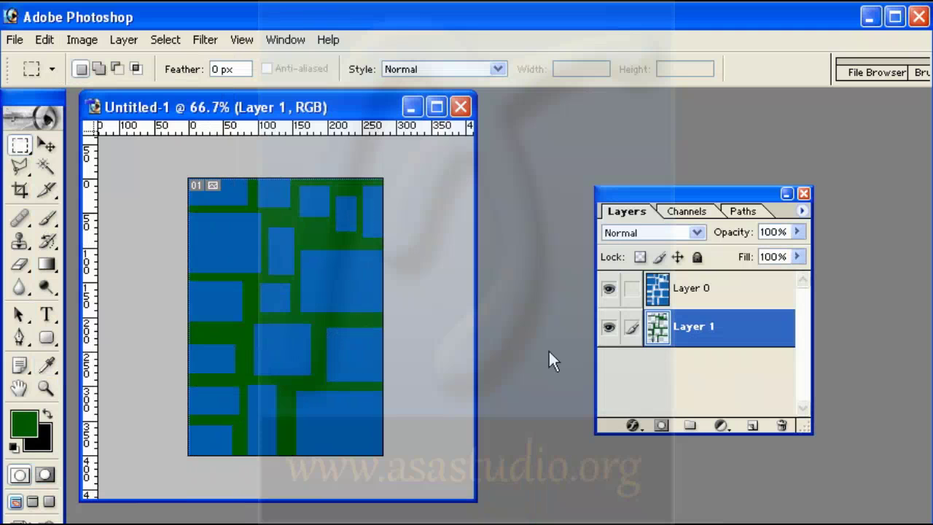
Add a Drop Shadow to Layer 0: angle 90°, distance 0 px, spread 17%, size 16 px
left_click(698, 292)
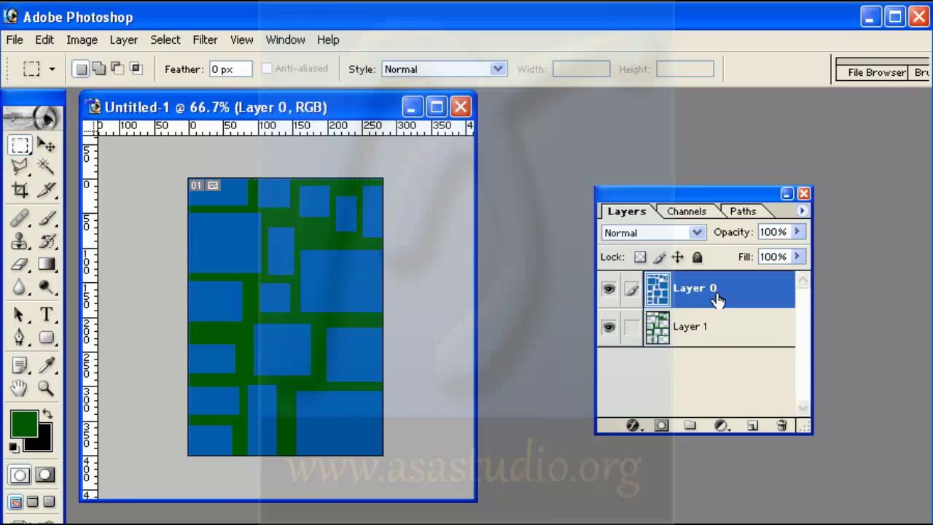
left_click(632, 425)
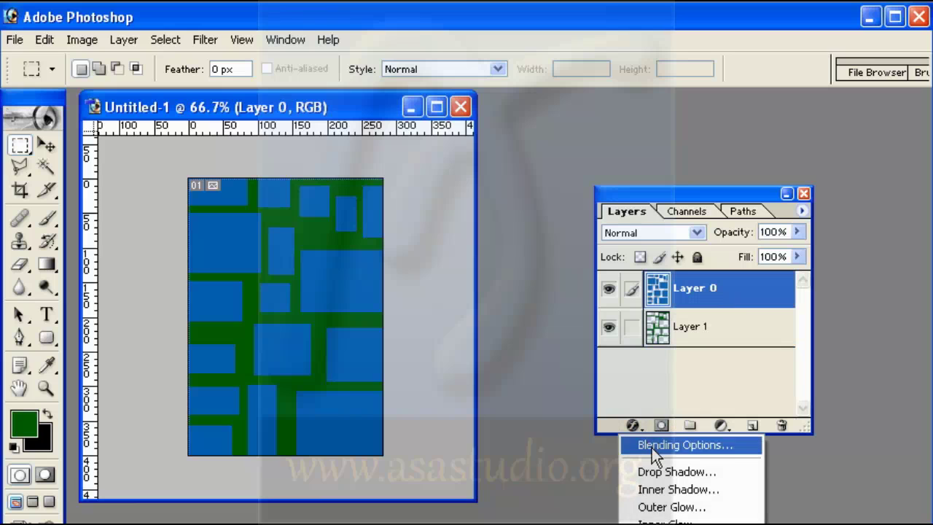
left_click(654, 471)
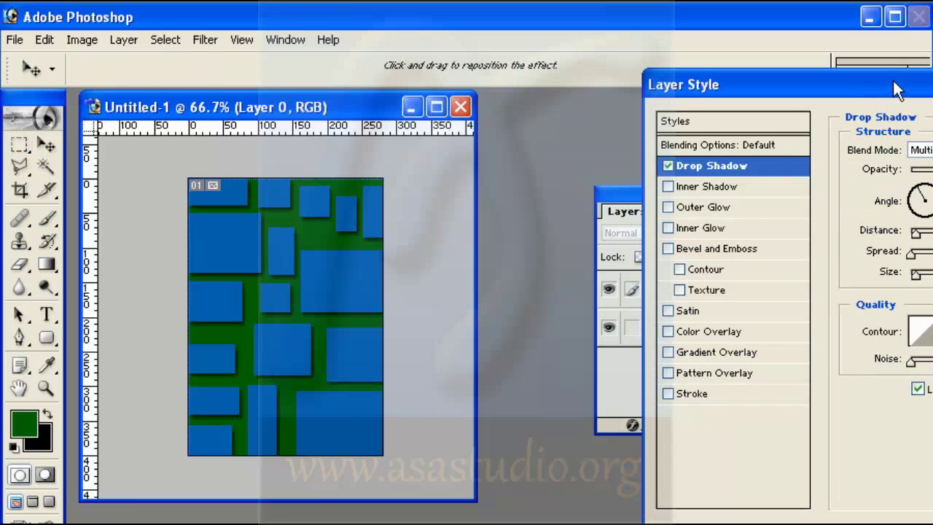
left_click_drag(896, 90, 505, 60)
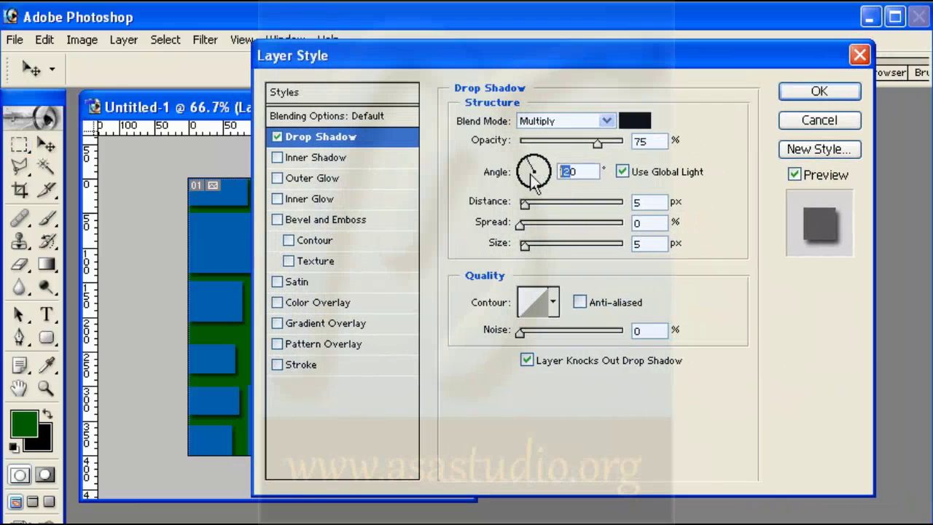
left_click_drag(532, 176, 534, 158)
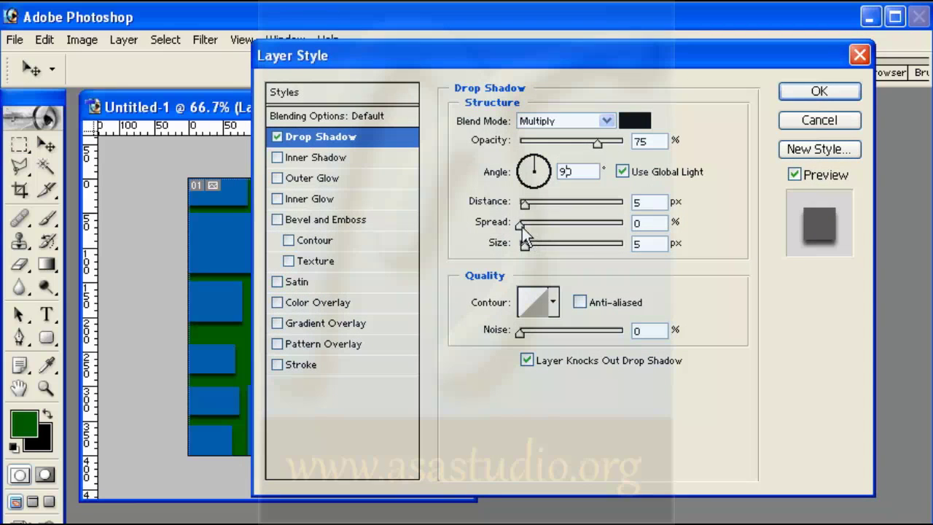
left_click_drag(530, 58, 578, 57)
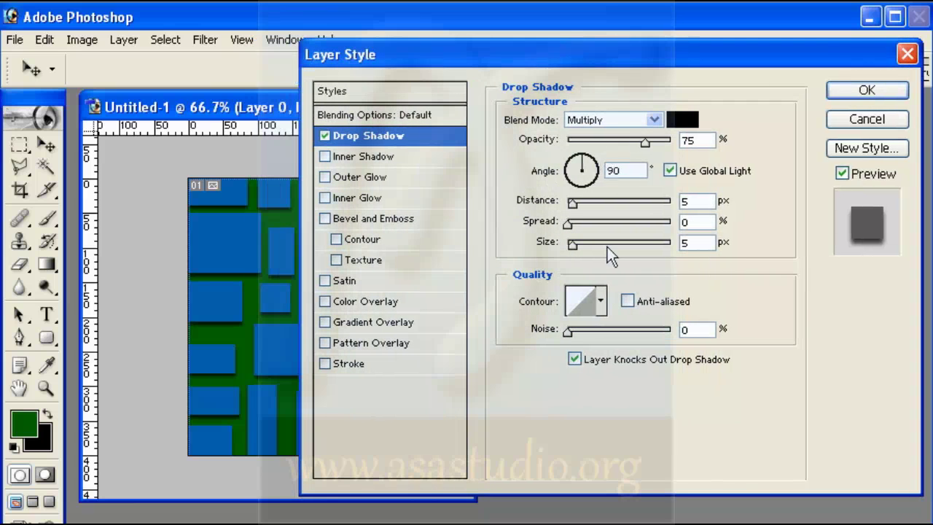
left_click(535, 225)
left_click_drag(573, 207, 541, 211)
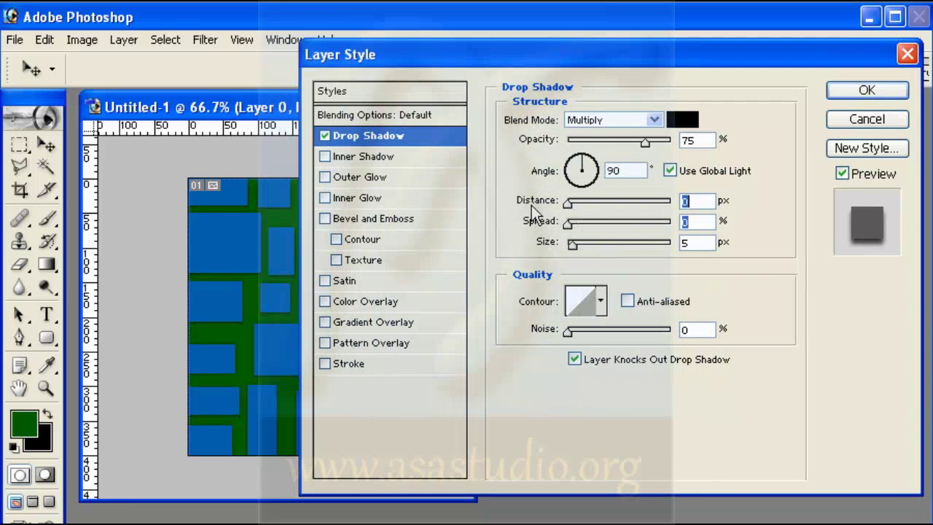
mouse_move(572, 246)
left_mouse_down()
mouse_move(584, 246)
mouse_move(569, 223)
mouse_move(608, 225)
mouse_move(585, 226)
left_mouse_up()
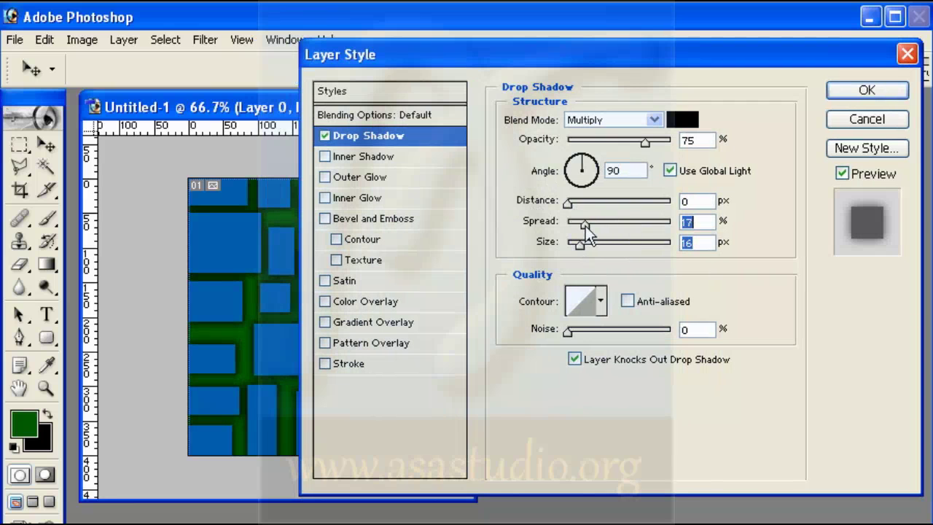
left_click(858, 90)
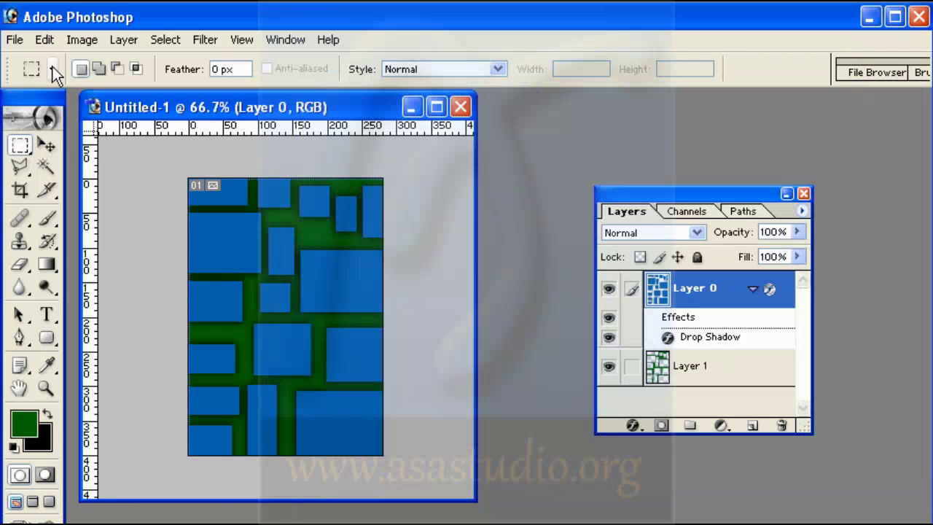
Choose JPEG Maximum in Save for Web and proceed to save
left_click(14, 42)
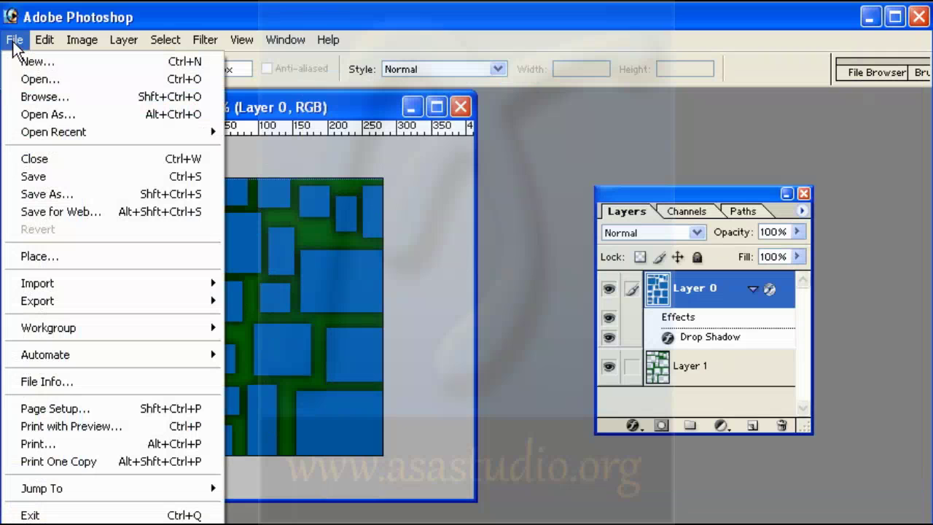
left_click(71, 212)
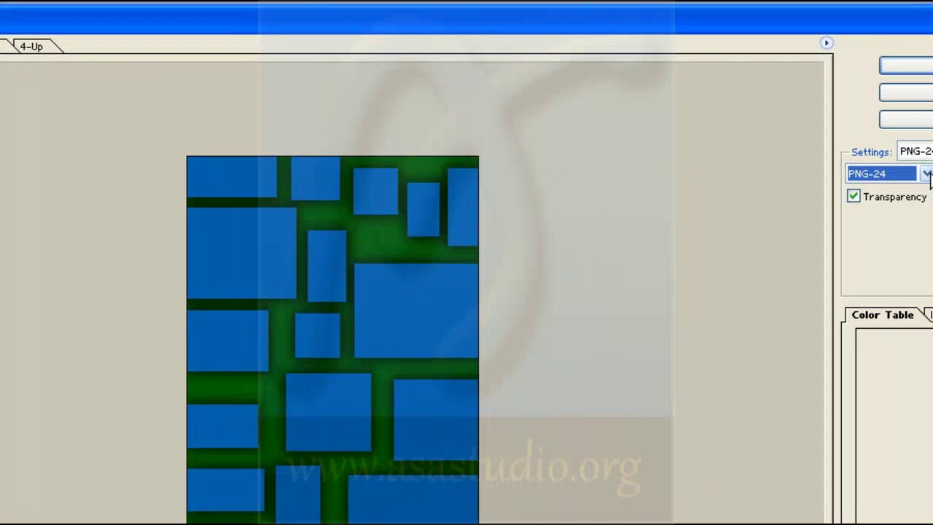
left_click(926, 173)
left_click(926, 206)
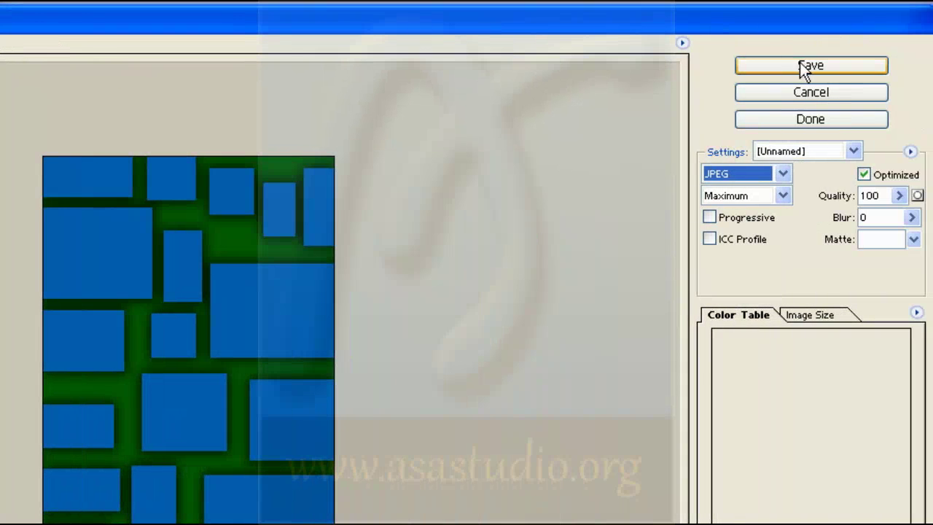
left_click(744, 66)
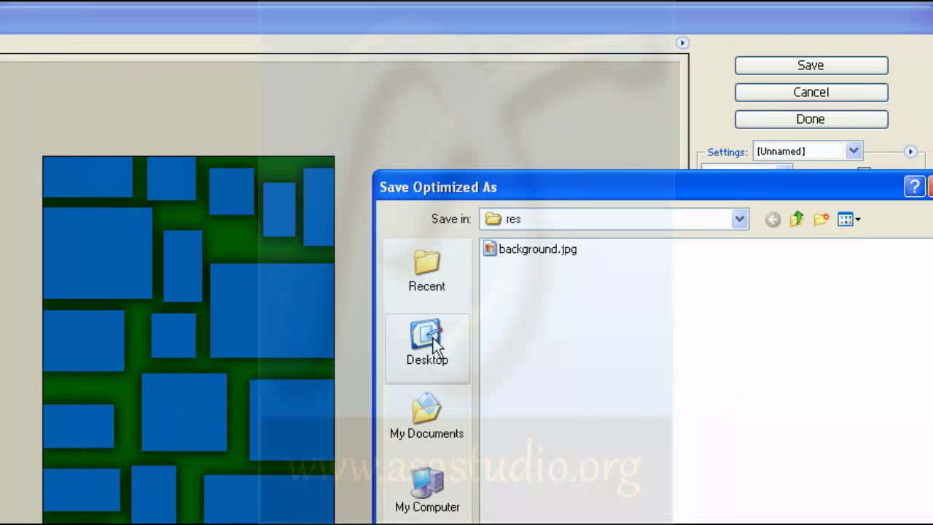
Create a Desktop folder javascript-game-tutorial containing a gambar folder, and open gambar
left_click(433, 338)
left_click(822, 217)
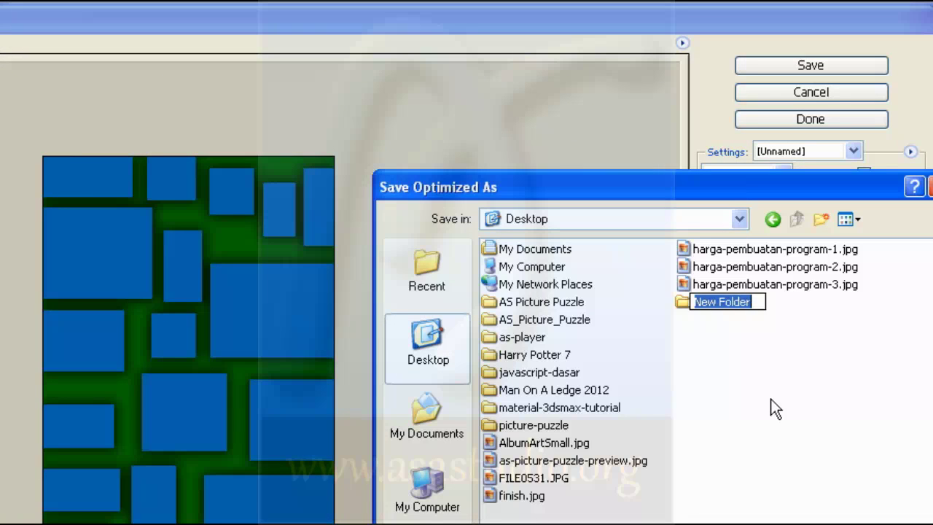
type("ja")
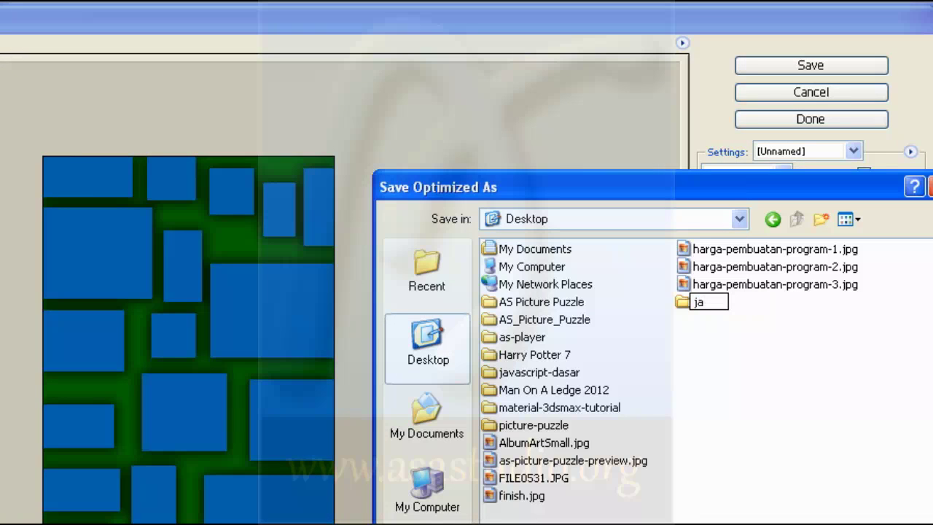
type("vascript-game-tutorial")
left_click(771, 399)
left_click(734, 299)
double_click(735, 300)
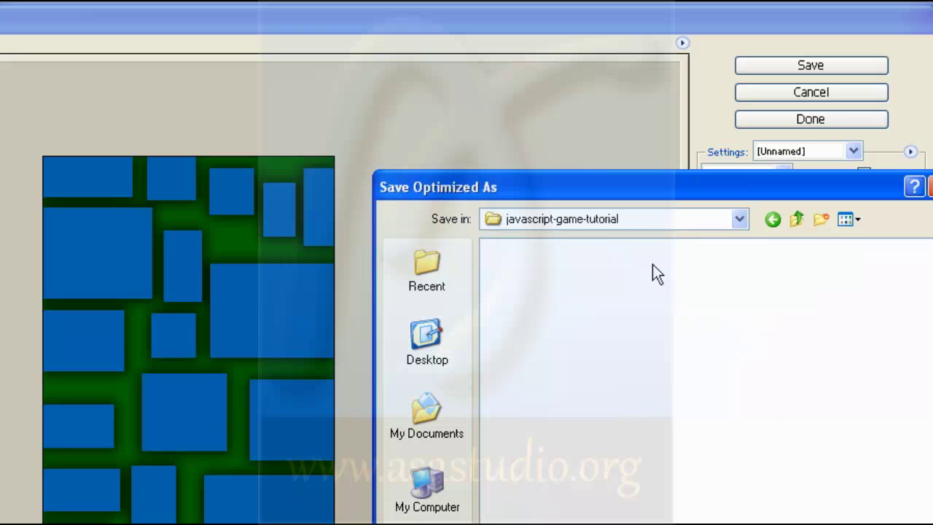
left_click(821, 220)
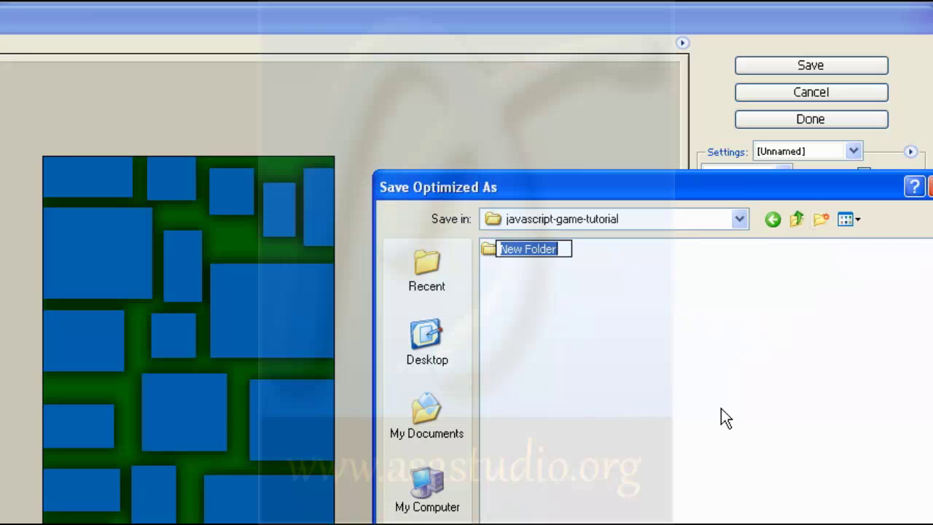
type("gambar")
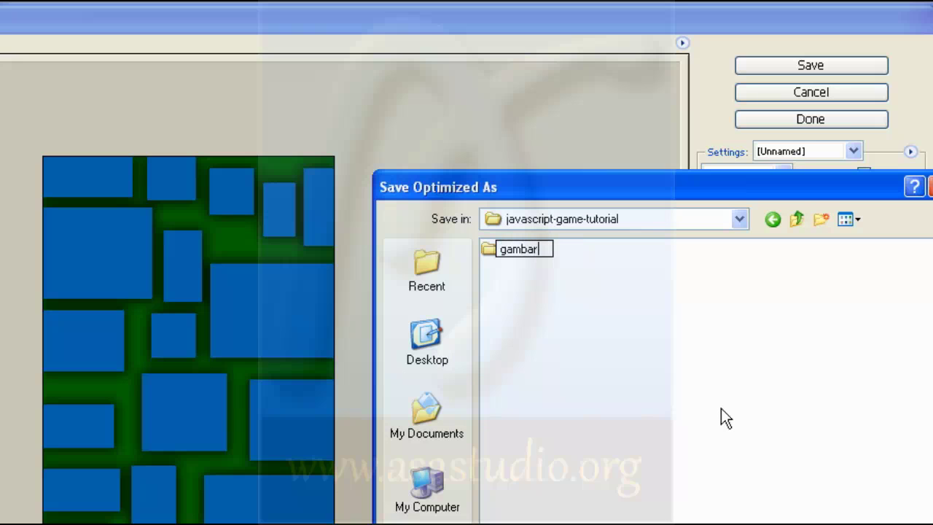
left_click(720, 409)
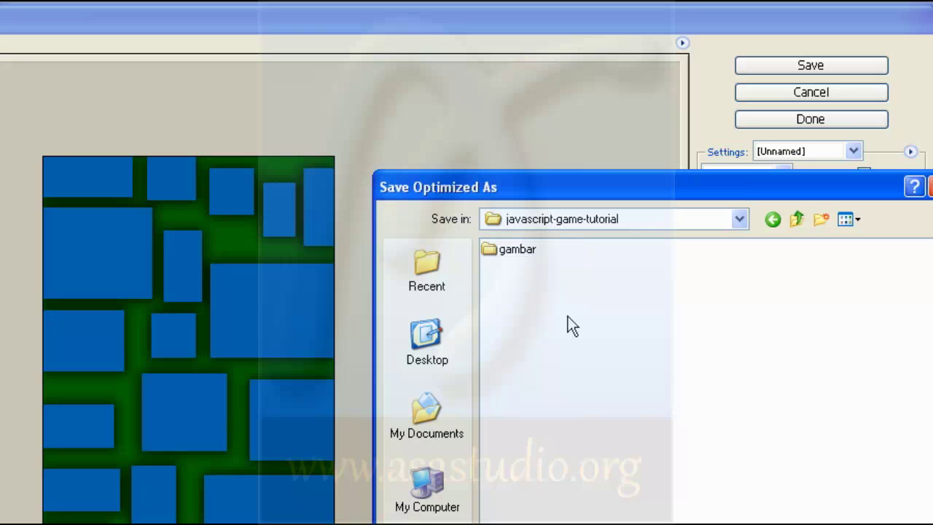
double_click(517, 250)
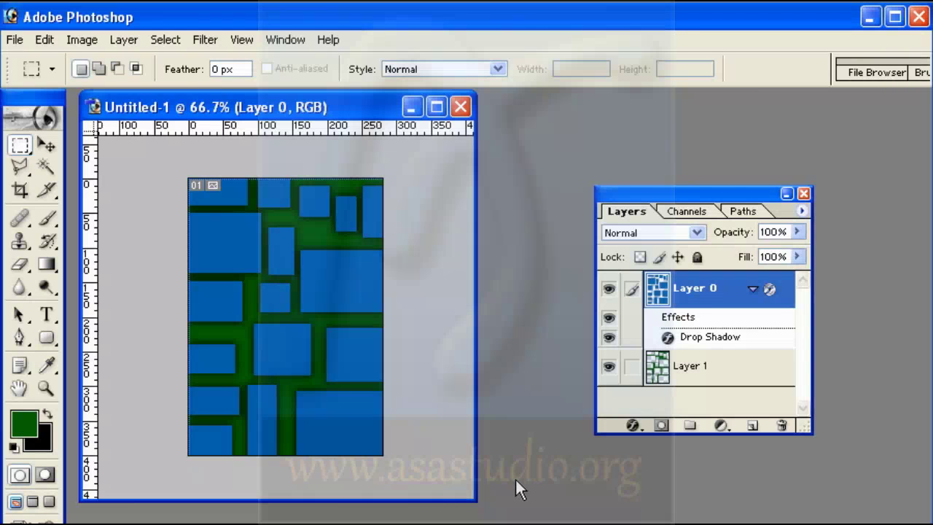
right_click(211, 104)
left_click(244, 138)
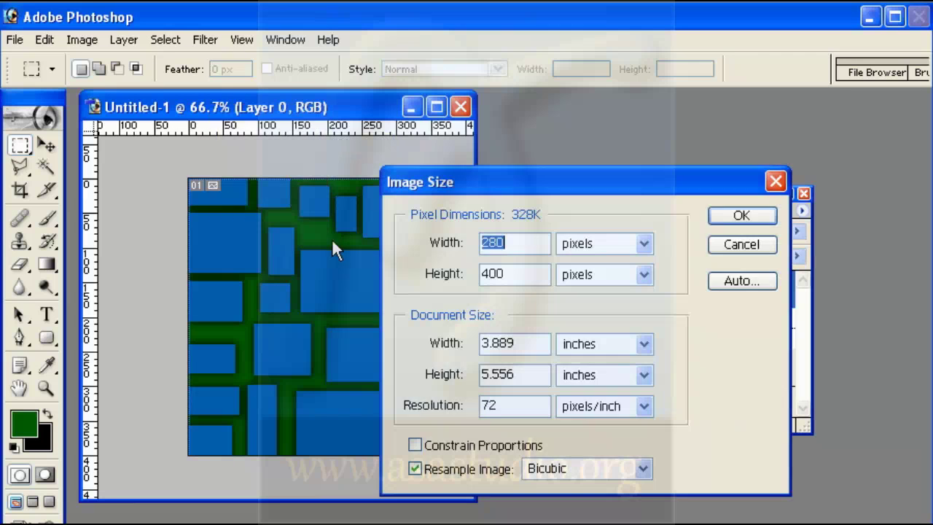
left_click(518, 246)
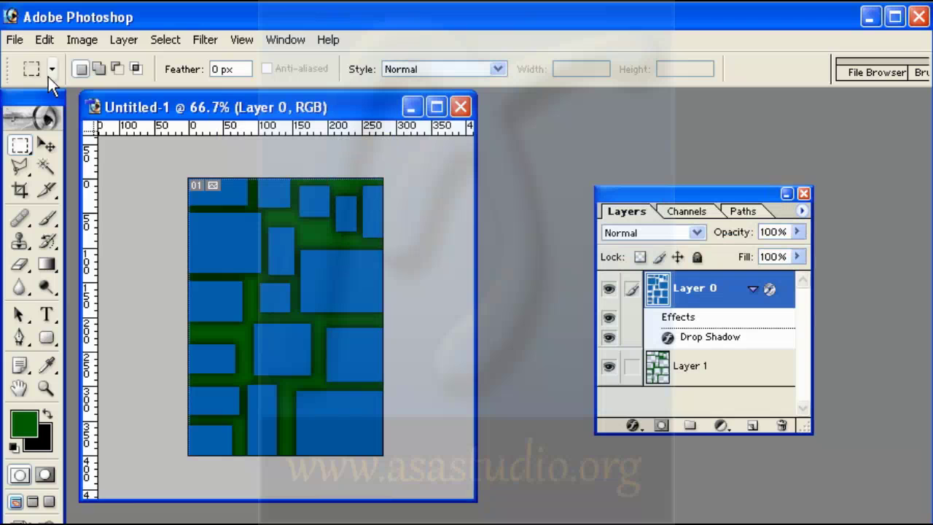
left_click(16, 40)
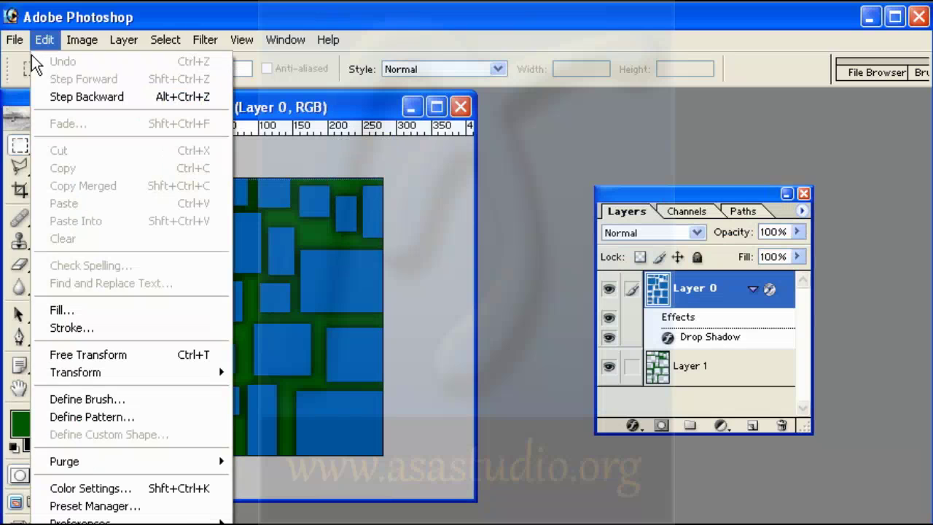
Create a new white document 60 px wide by 40 px high
left_click(22, 63)
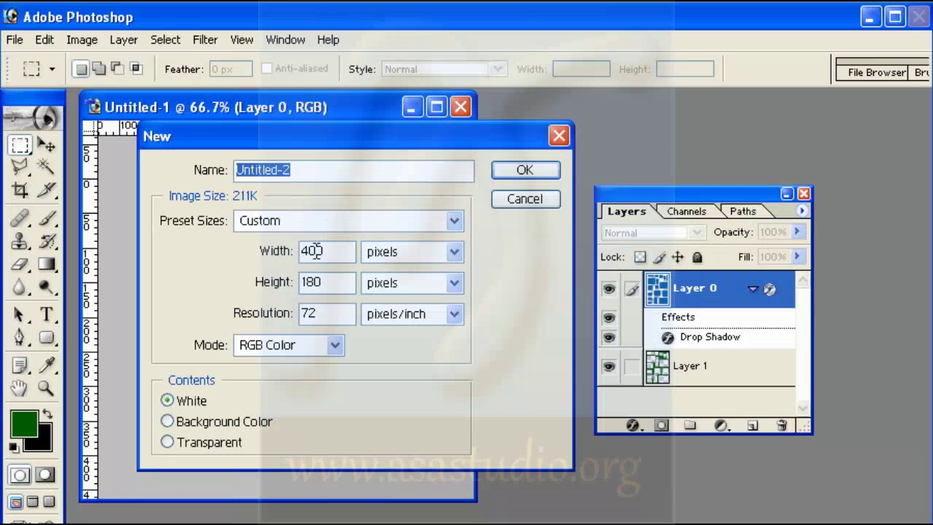
left_click_drag(316, 250, 247, 253)
type("60")
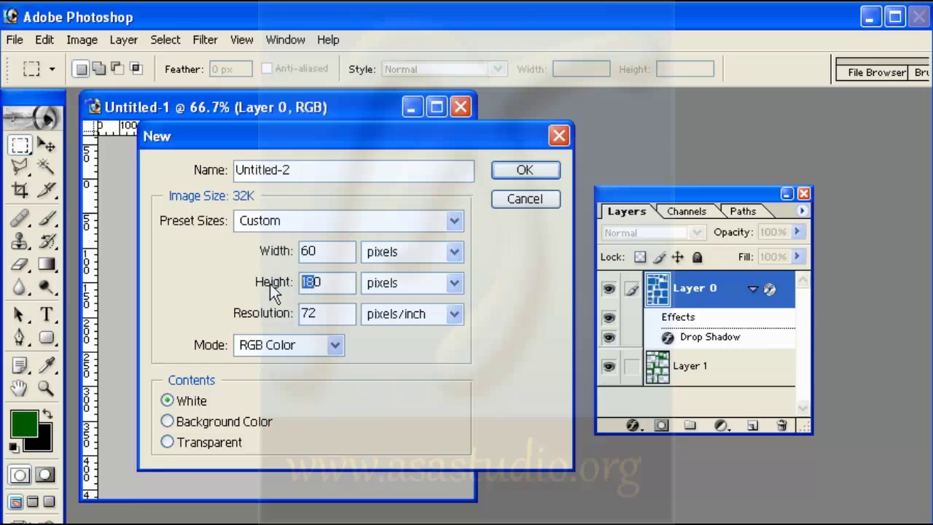
type("40")
left_click(523, 172)
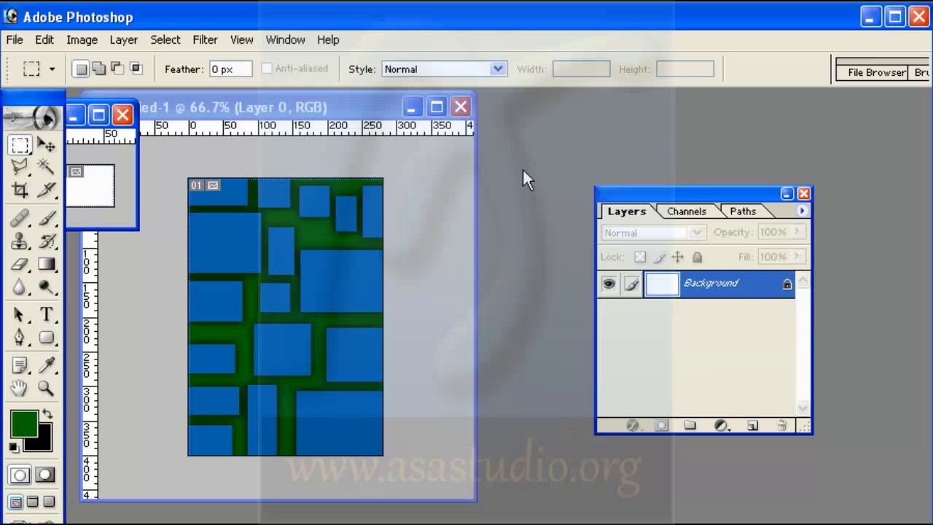
Enlarge and reposition the document window, then resize the image to 30 × 50 pixels
left_click_drag(137, 227, 244, 287)
mouse_move(98, 113)
left_mouse_down()
mouse_move(289, 123)
mouse_move(398, 110)
left_mouse_up()
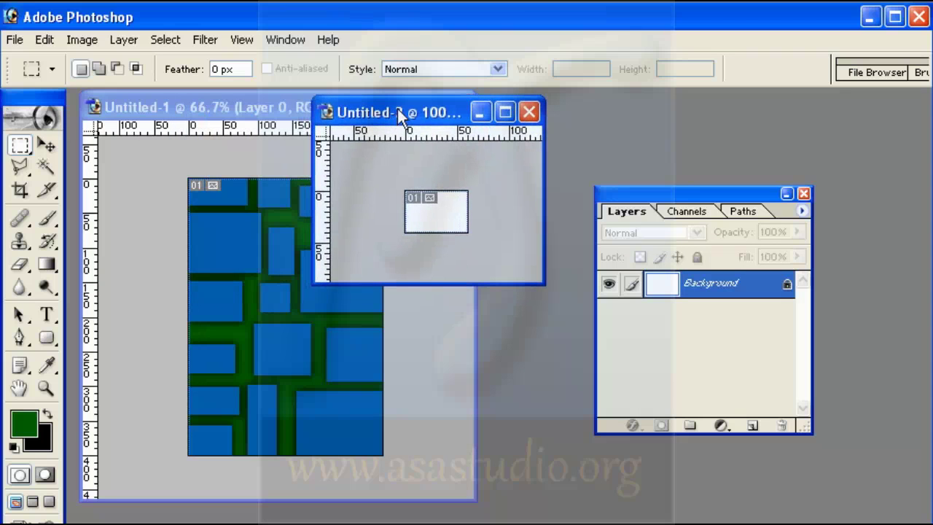
right_click(397, 109)
left_click(431, 139)
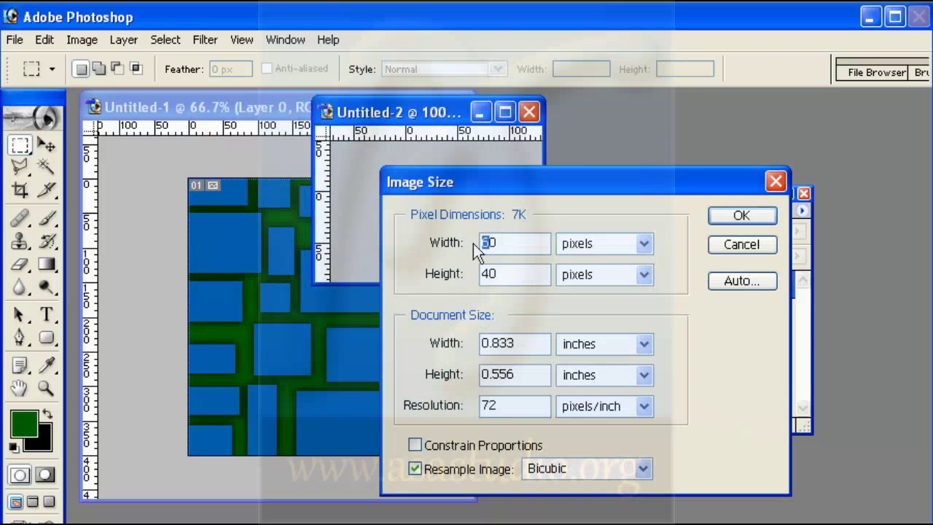
type("3")
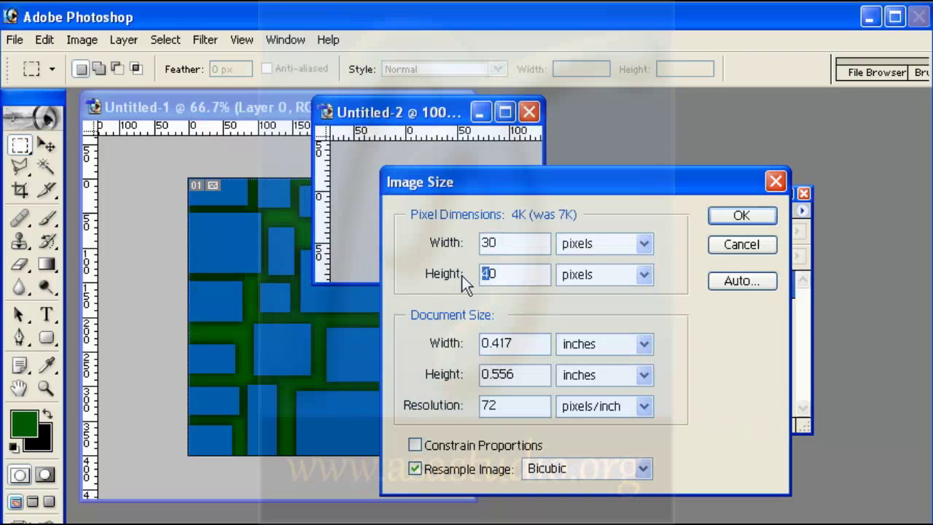
left_click(545, 265)
type("50")
left_click(741, 216)
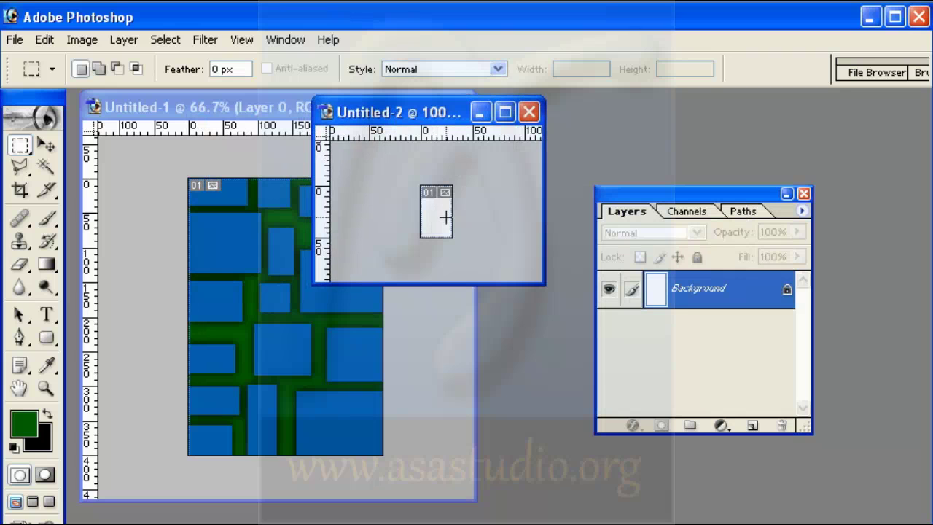
Resize Untitled-2 again to 40 × 50 pixels and move its window lower
right_click(398, 111)
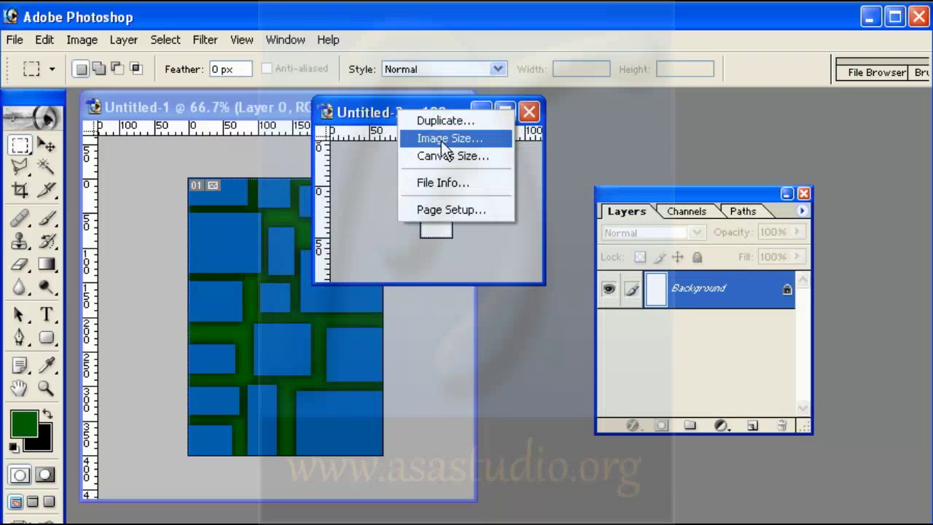
left_click(441, 143)
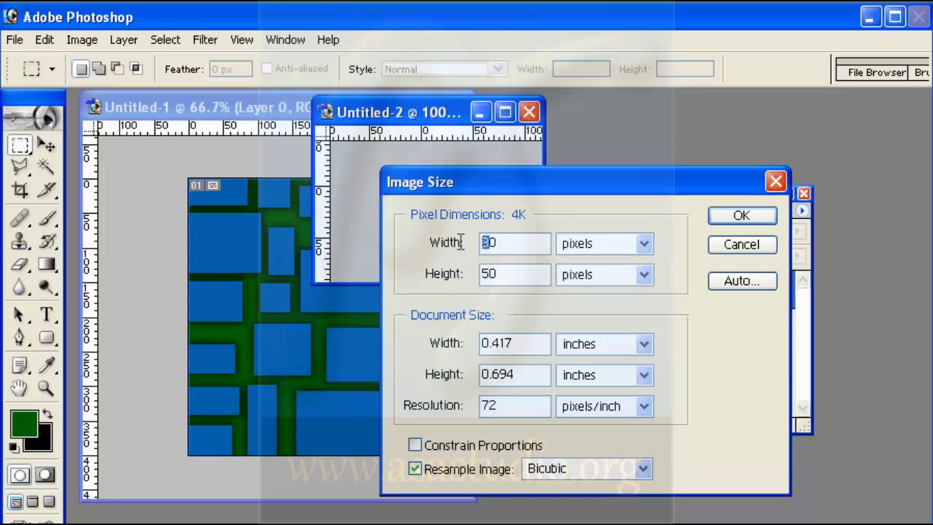
type("4")
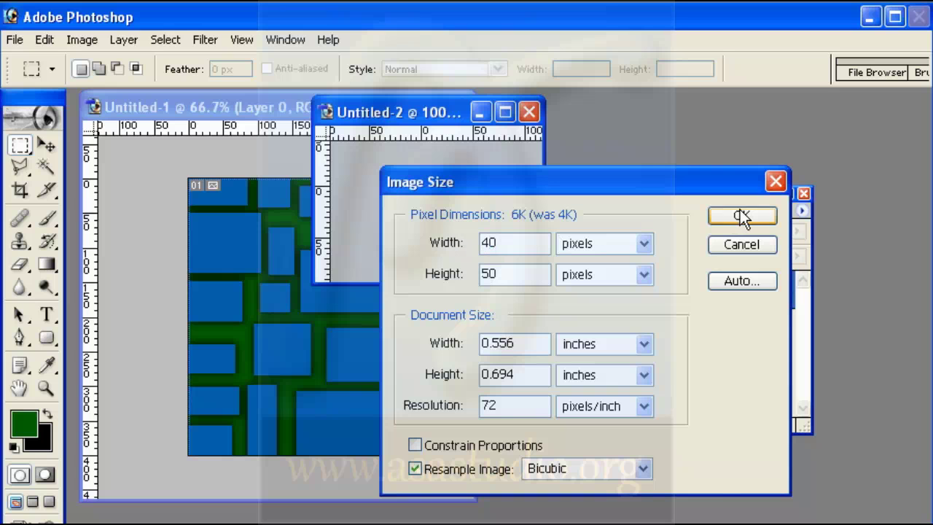
left_click(740, 214)
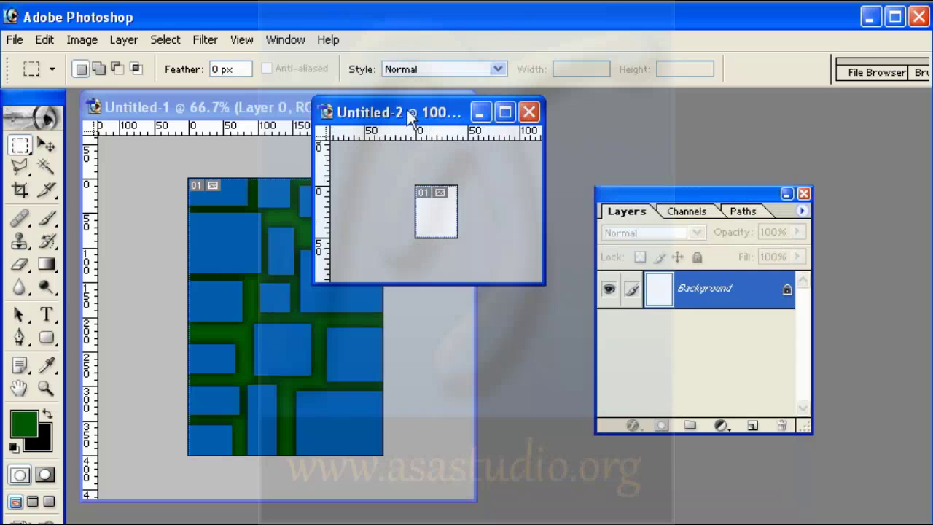
left_click_drag(407, 110, 401, 222)
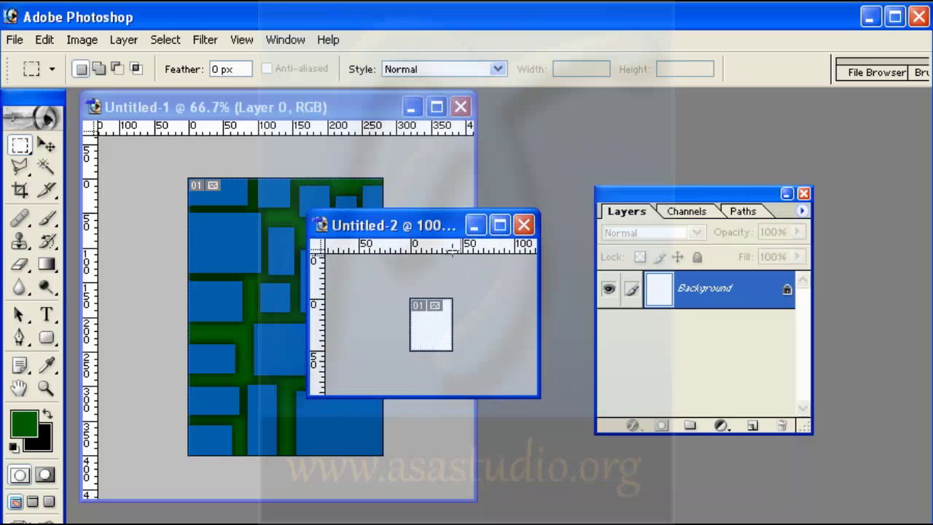
Convert the Background into Layer 0 and delete its white fill to transparency
double_click(661, 298)
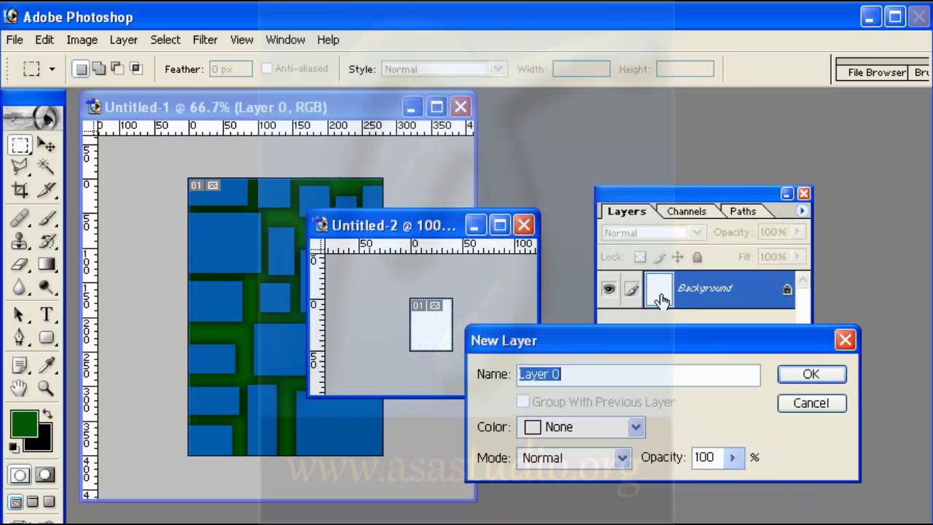
left_click(811, 379)
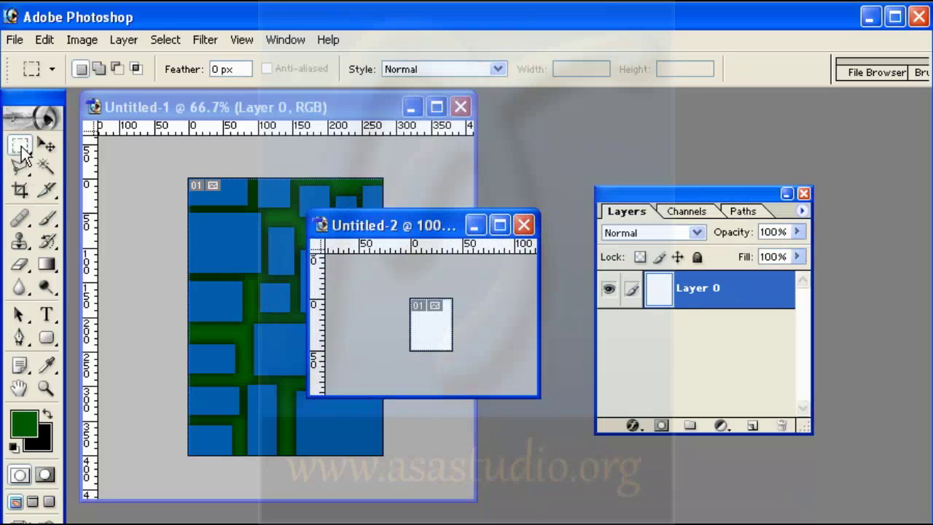
key("ctrl+a")
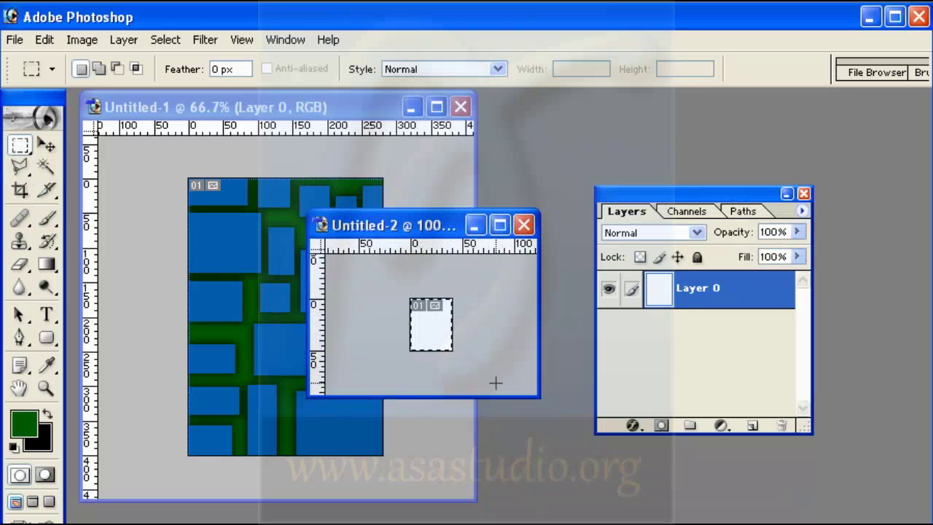
key("Delete")
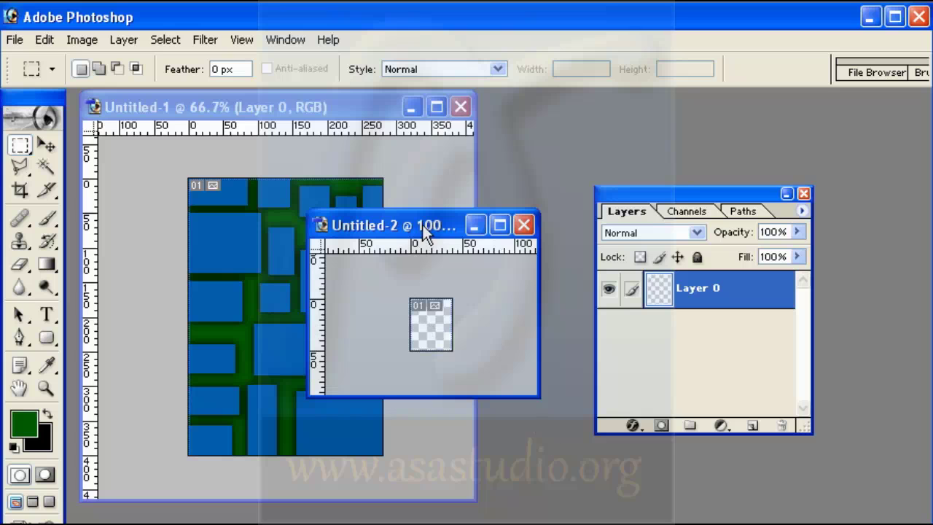
Reposition and enlarge the document window, then zoom the canvas to 400%
left_click_drag(422, 225, 428, 111)
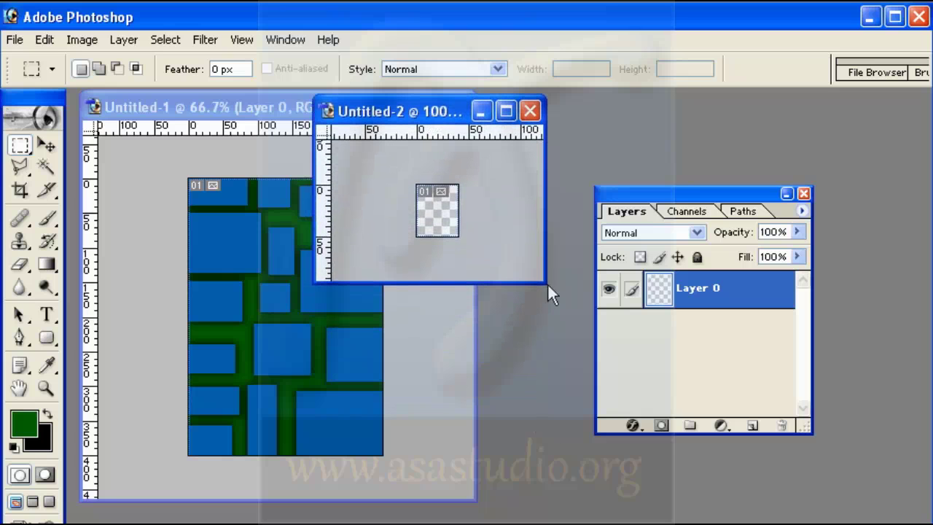
left_click_drag(546, 284, 696, 521)
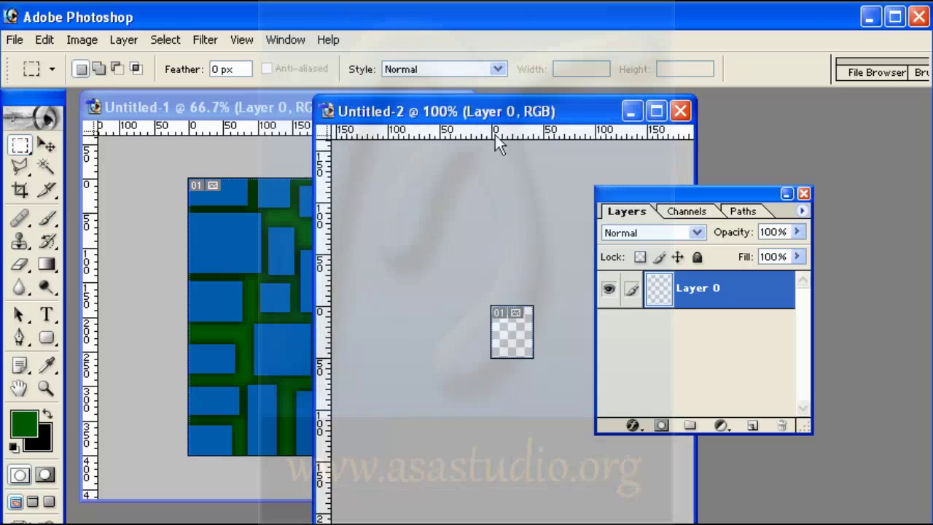
left_click_drag(495, 113, 438, 107)
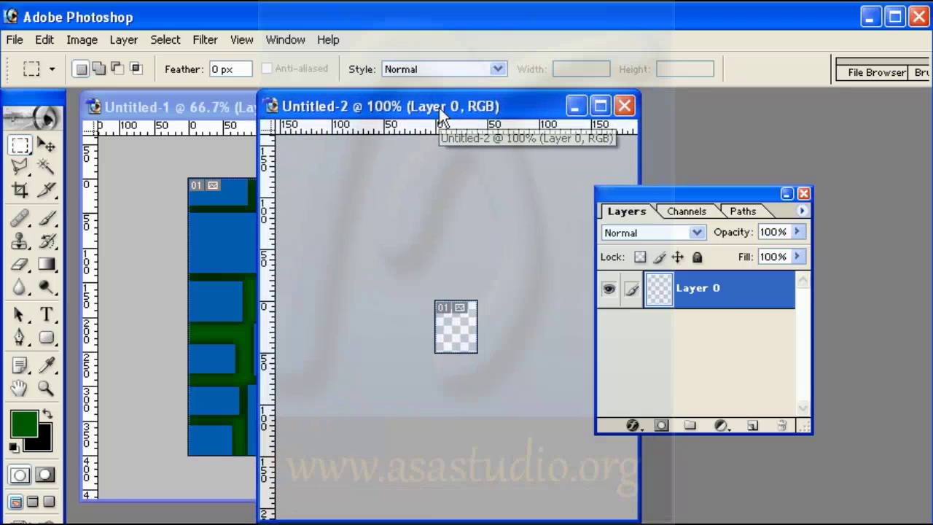
key("ctrl+plus")
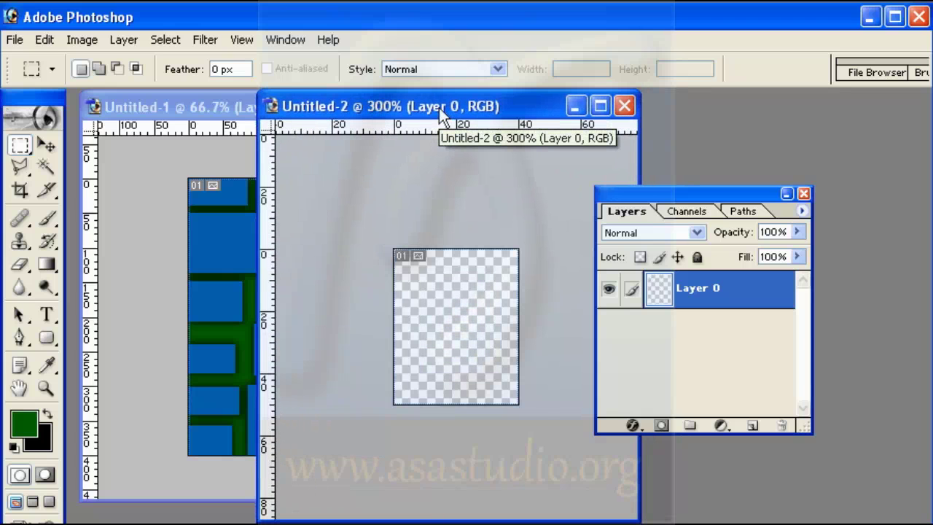
key("ctrl+plus")
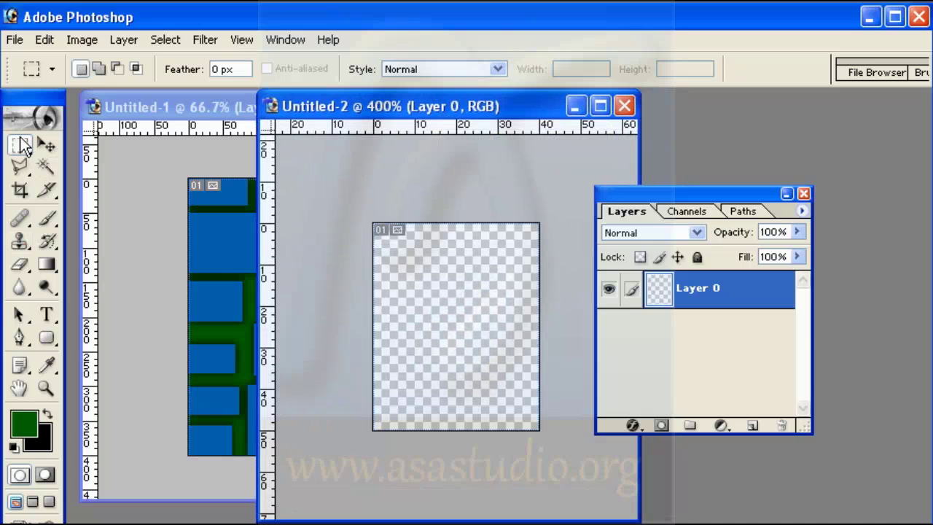
Draw a tall narrow elliptical selection centred on a vertical guide at the canvas middle
left_click_drag(24, 149, 87, 165)
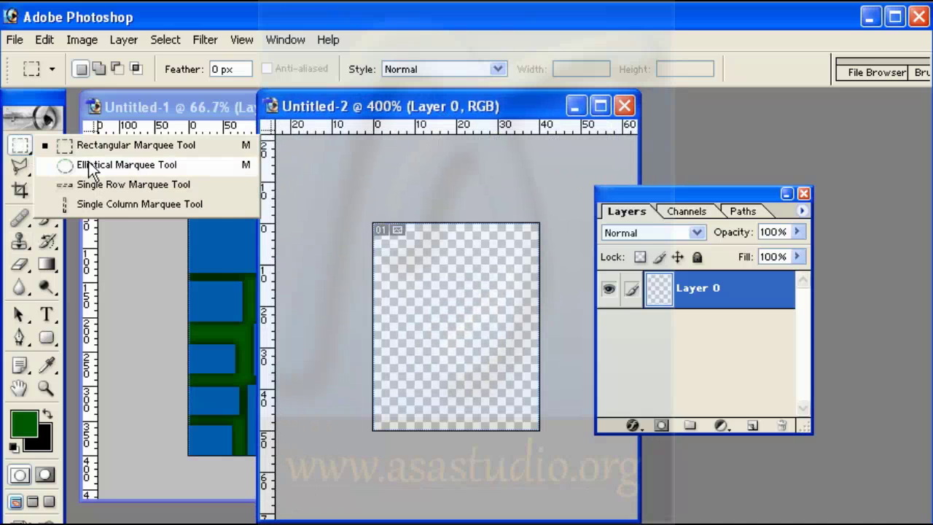
left_click_drag(274, 339, 456, 371)
left_click_drag(474, 333, 495, 377)
right_click(479, 327)
left_click(479, 307)
key("Left")
key("Left")
key("Left")
key("Left")
key("Left")
key("Left")
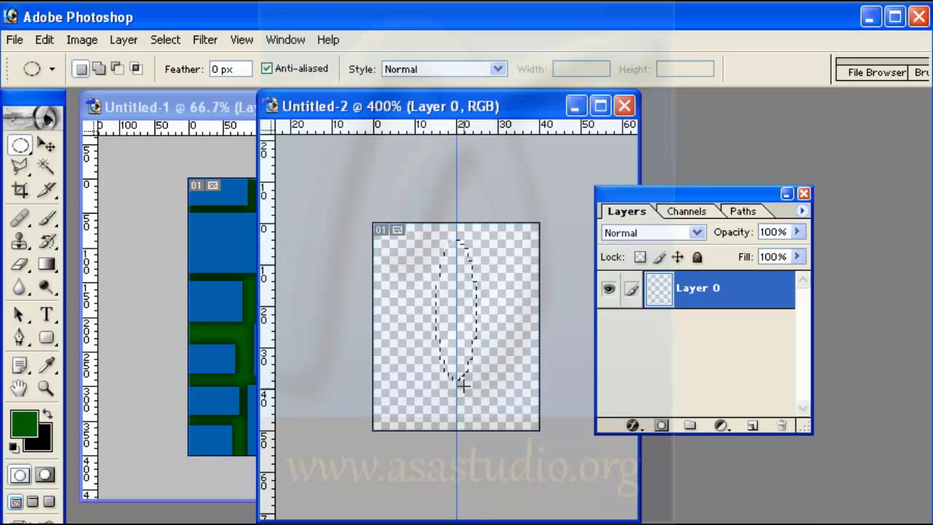
left_click_drag(478, 238, 438, 379)
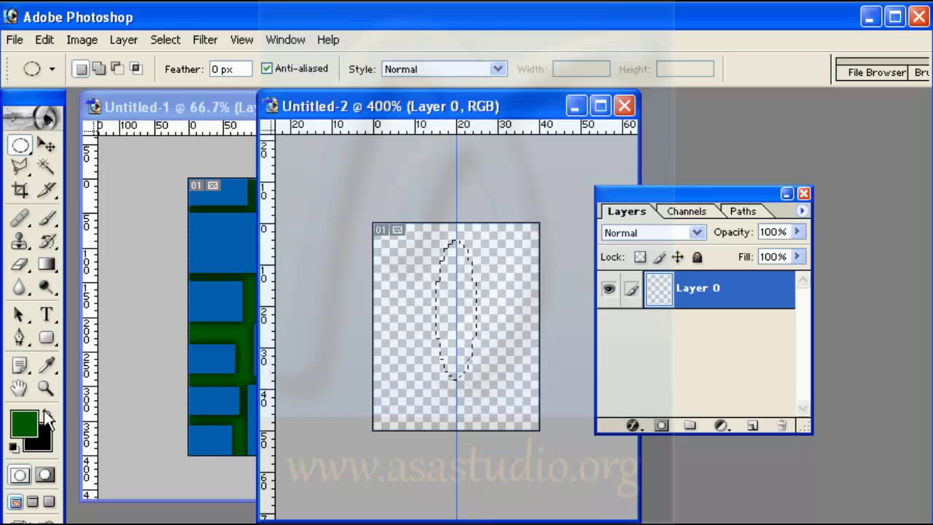
Set an orange-yellow foreground colour and fill the petal selection with it
left_click(30, 427)
mouse_move(795, 494)
left_mouse_down()
mouse_move(912, 411)
mouse_move(869, 494)
left_mouse_up()
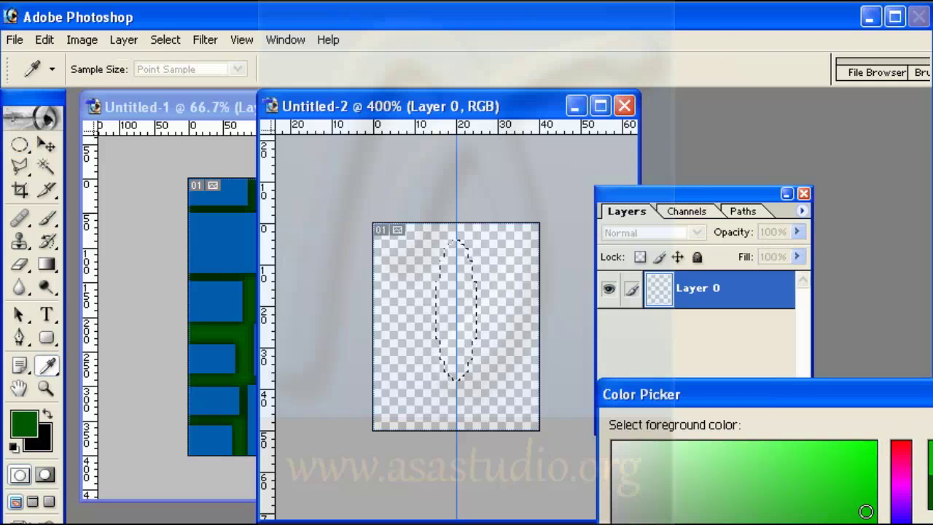
left_click_drag(903, 466, 909, 524)
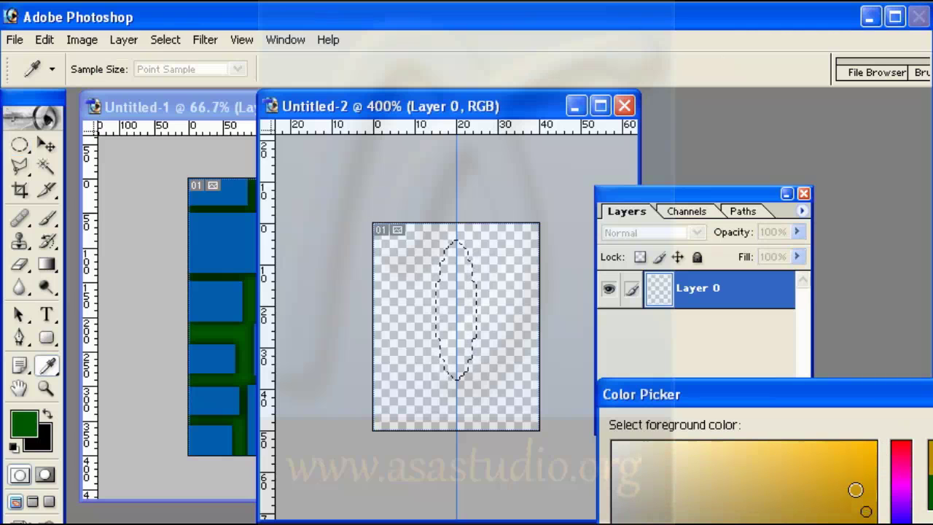
key("Return")
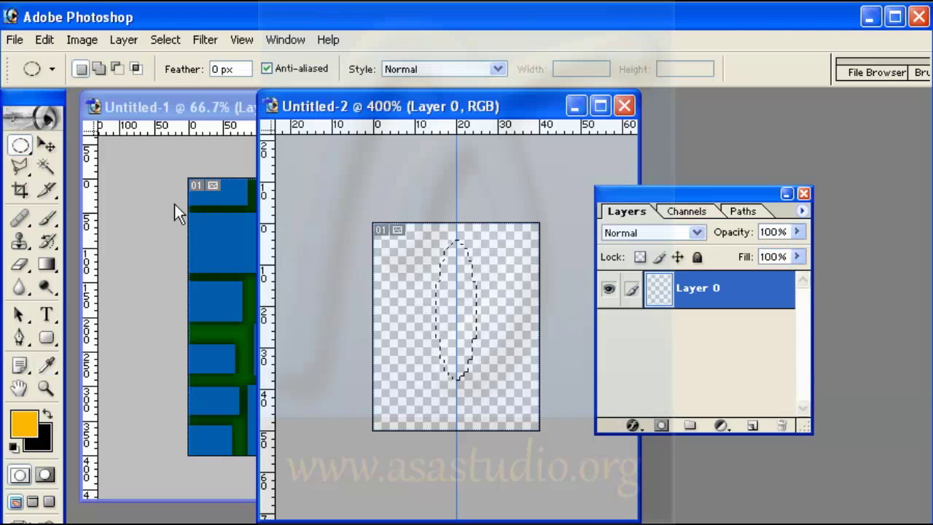
left_click(56, 39)
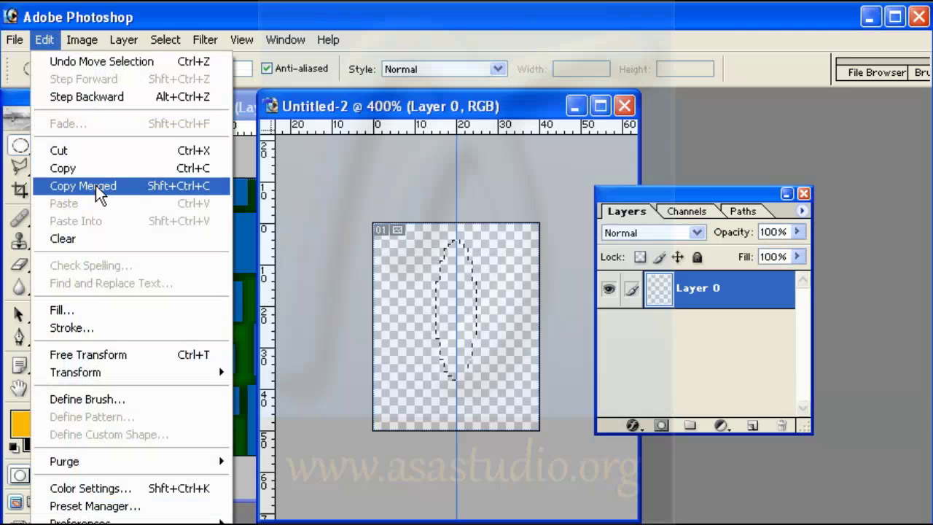
left_click(91, 310)
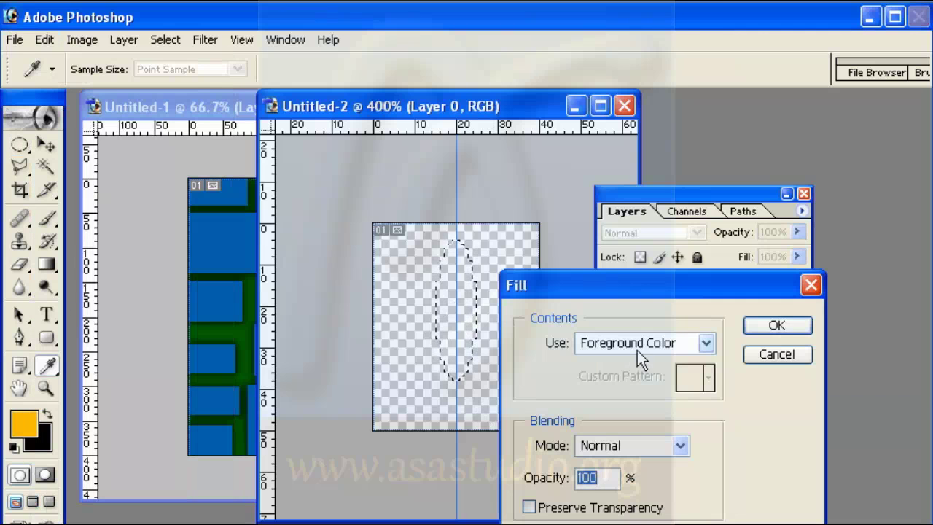
left_click(776, 325)
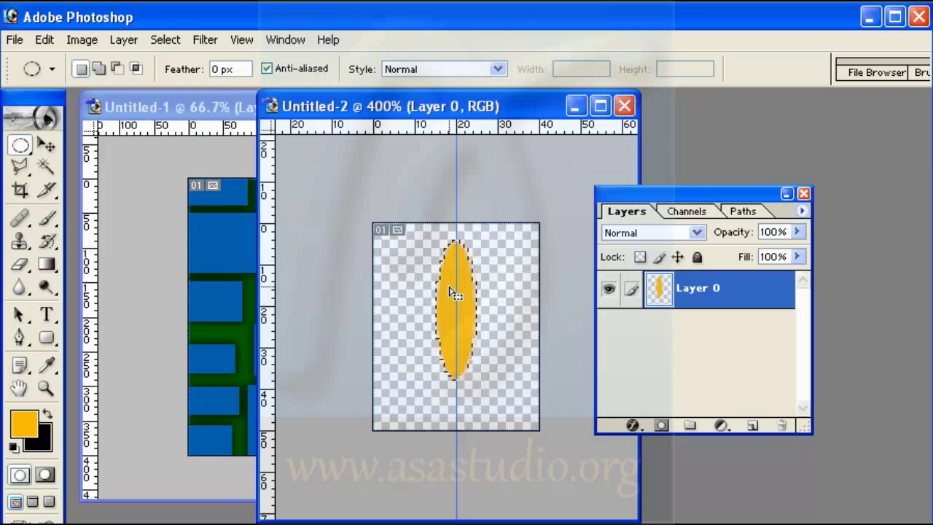
Rotate the ellipse selection 90° clockwise and nudge it up to centre it
right_click(449, 287)
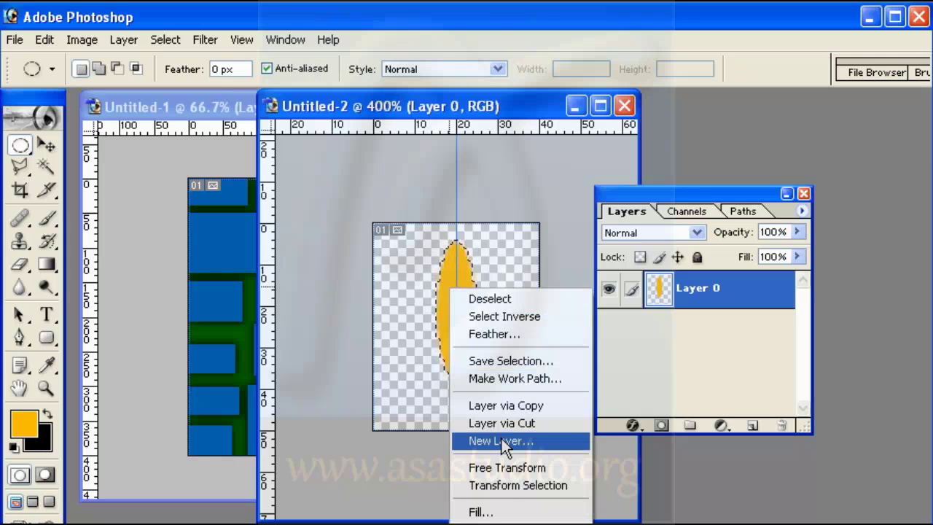
left_click(503, 487)
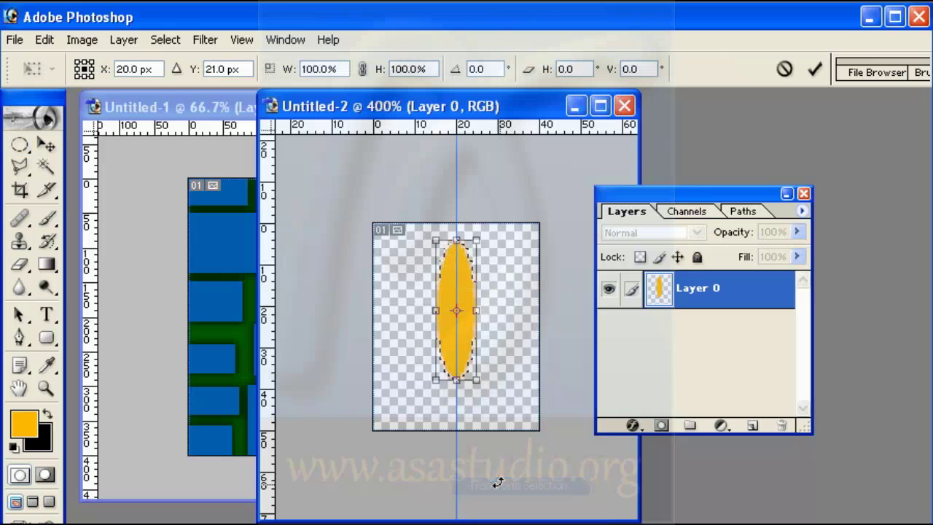
right_click(461, 291)
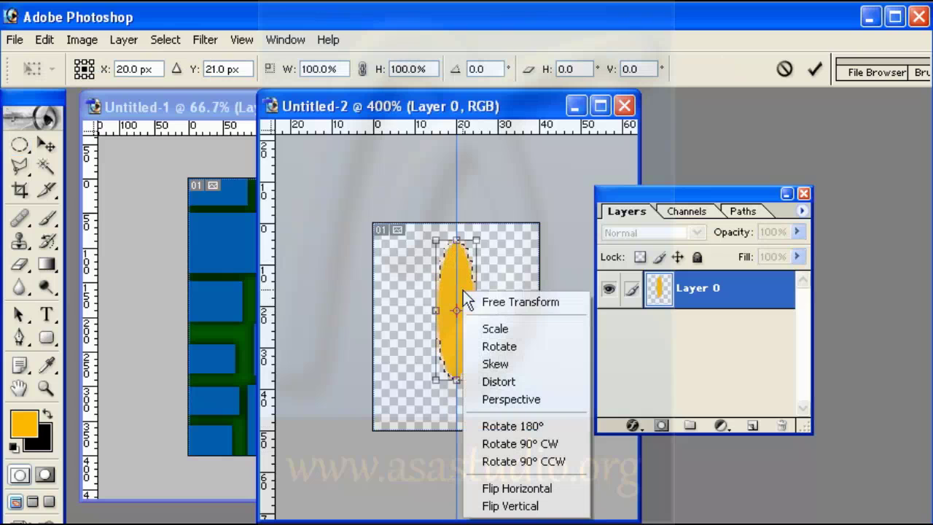
left_click(531, 442)
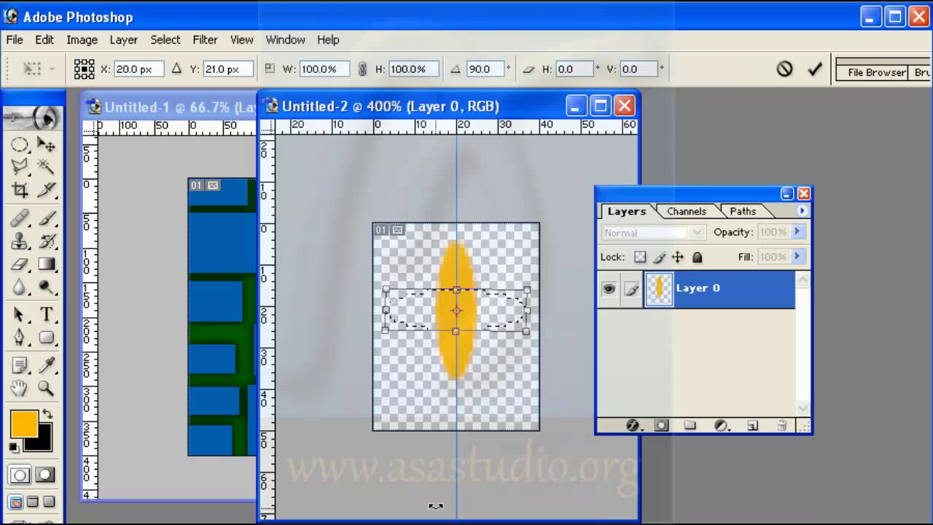
key("Up")
key("Up")
key("Up")
key("Up")
key("Up")
key("Up")
key("Up")
key("Up")
key("Up")
key("Up")
key("Up")
key("Up")
key("Up")
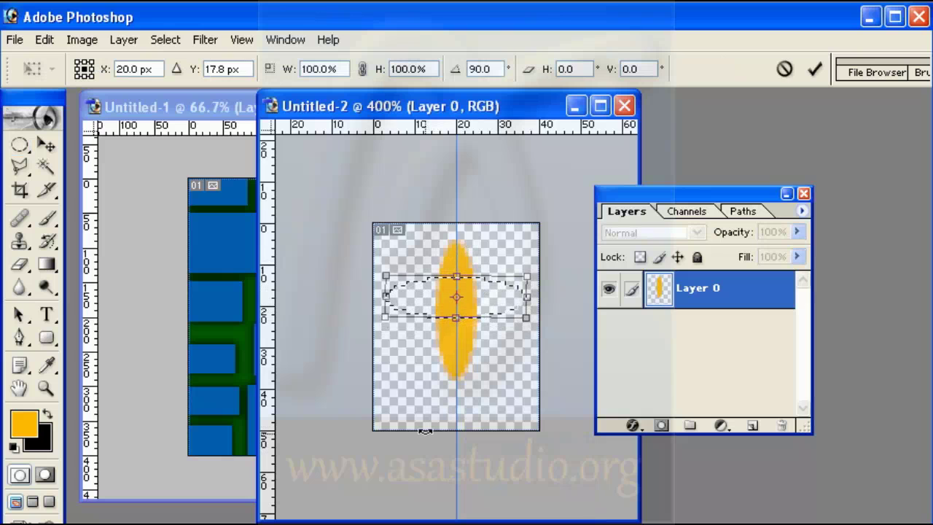
key("Return")
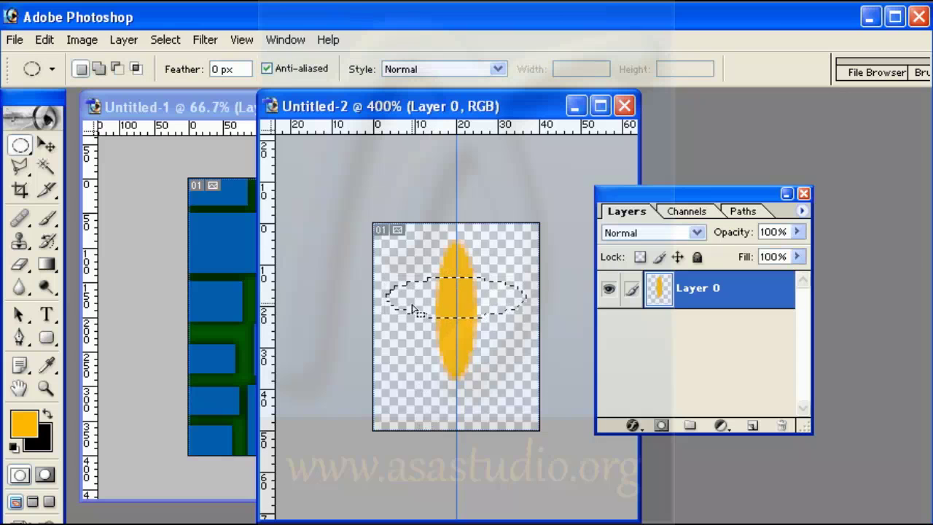
Stretch the horizontal ellipse selection out to the left and right canvas edges
right_click(412, 297)
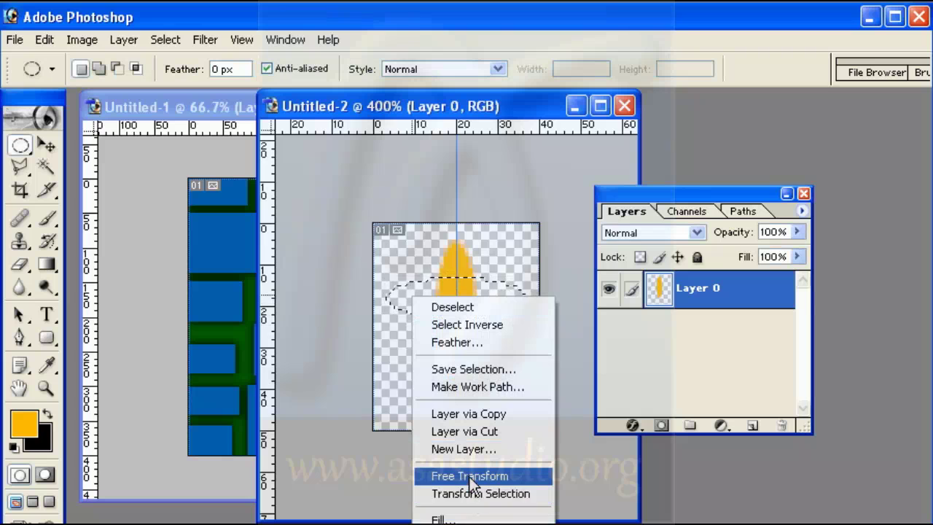
left_click(472, 498)
left_click_drag(385, 297, 373, 297)
left_click_drag(524, 297, 537, 298)
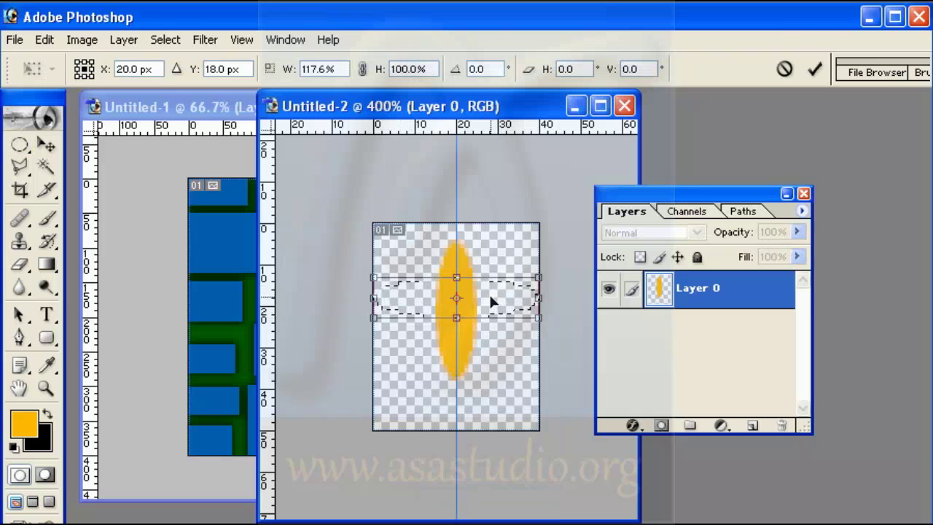
key("Return")
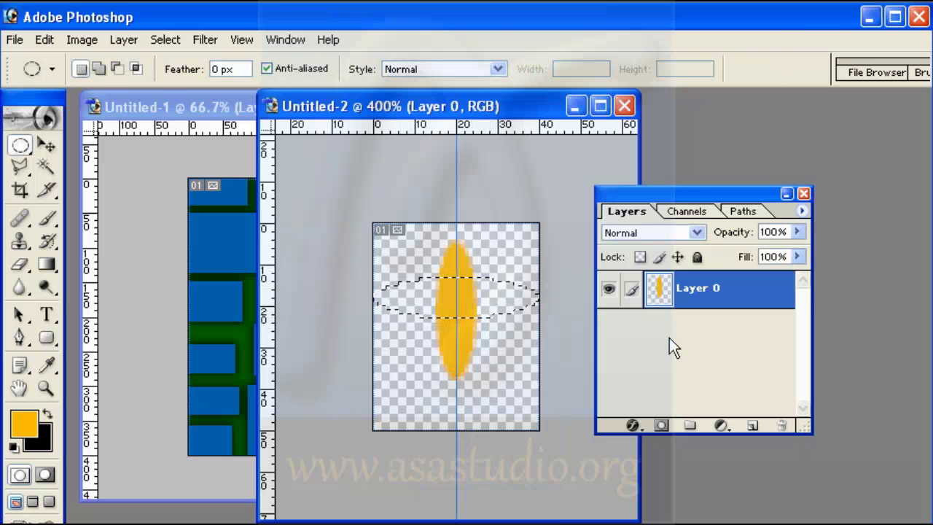
Add a new empty Layer 1 and set the foreground colour to a lighter yellow
left_click(754, 427)
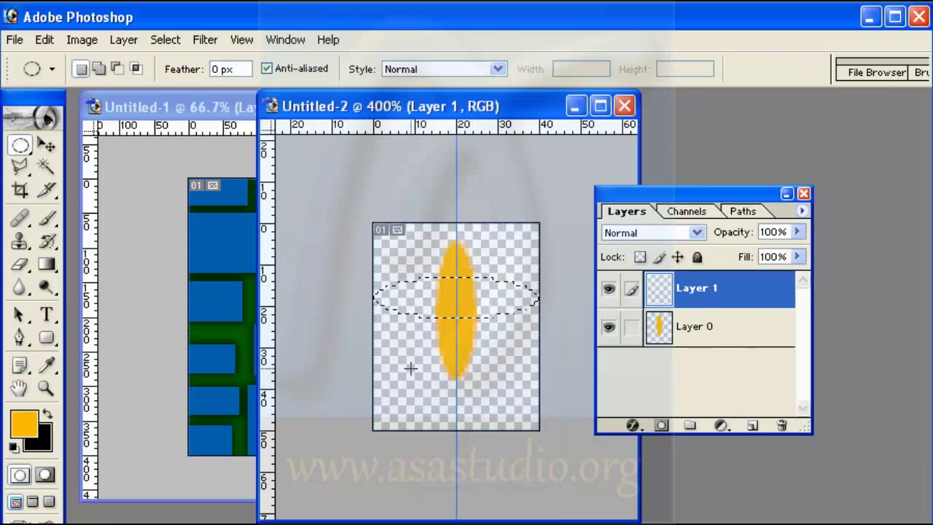
left_click(24, 429)
left_click_drag(873, 449, 813, 438)
key("Return")
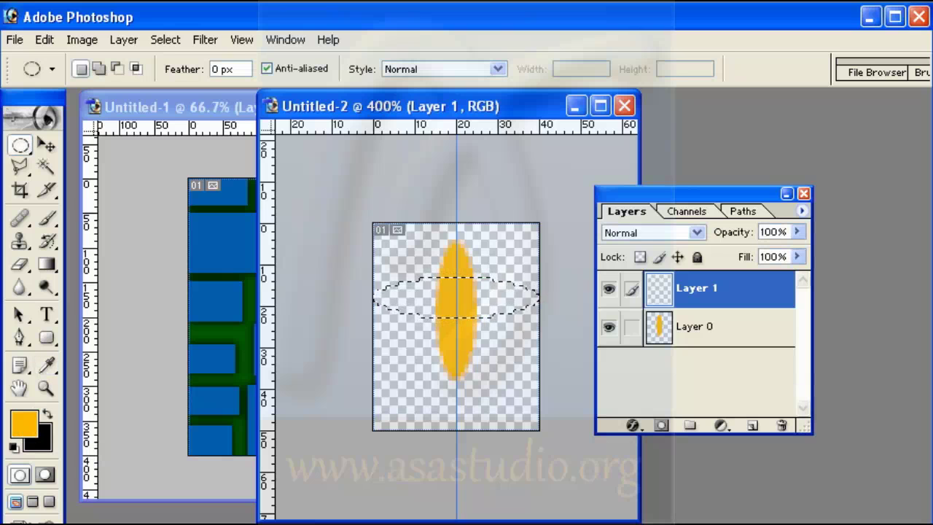
left_click(46, 41)
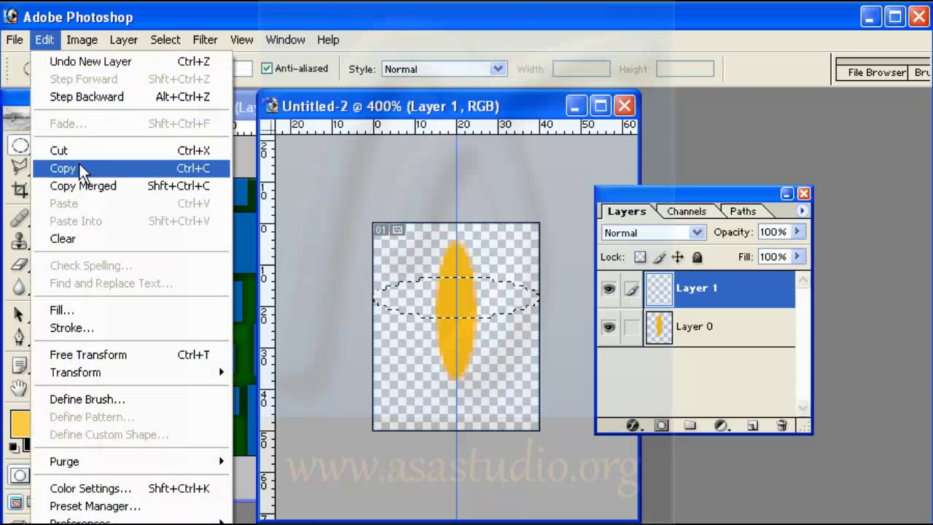
Fill the horizontal ellipse with lighter yellow, move Layer 1 below Layer 0, and reselect Layer 0
left_click(90, 314)
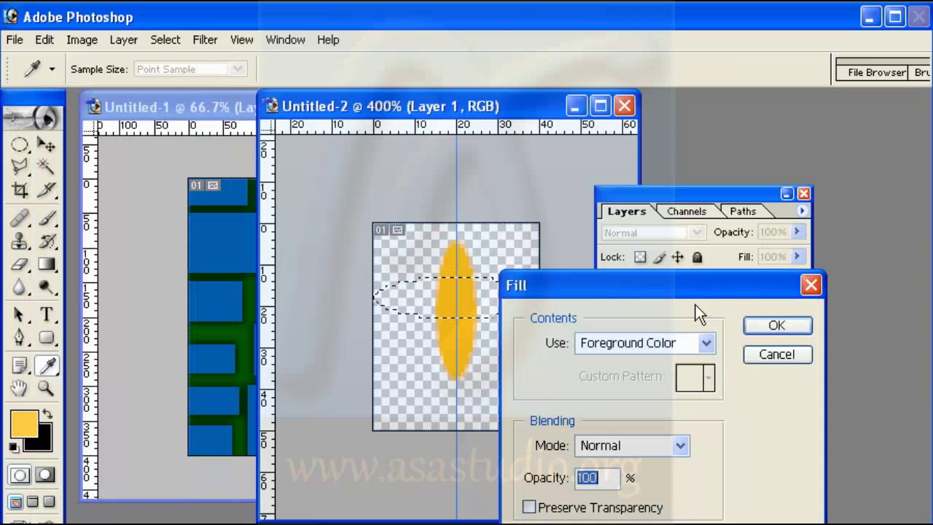
left_click(774, 327)
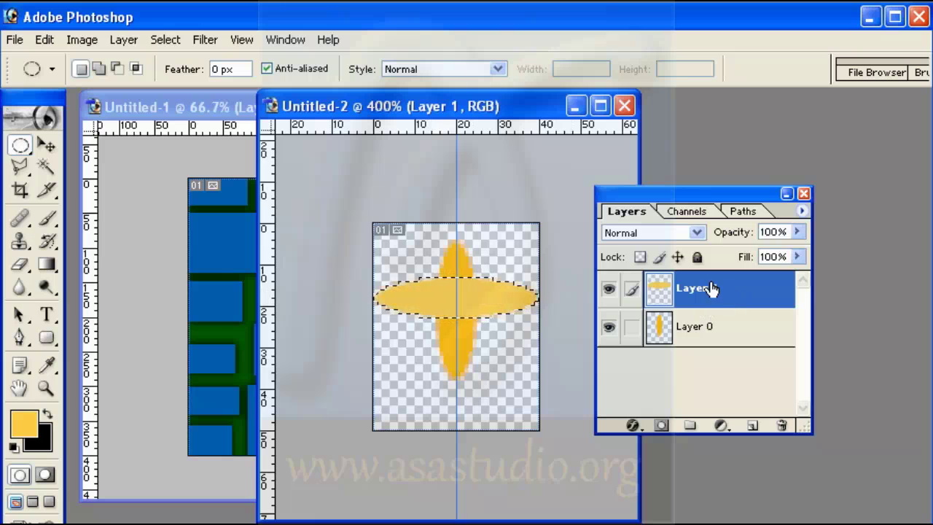
left_click_drag(704, 293, 705, 346)
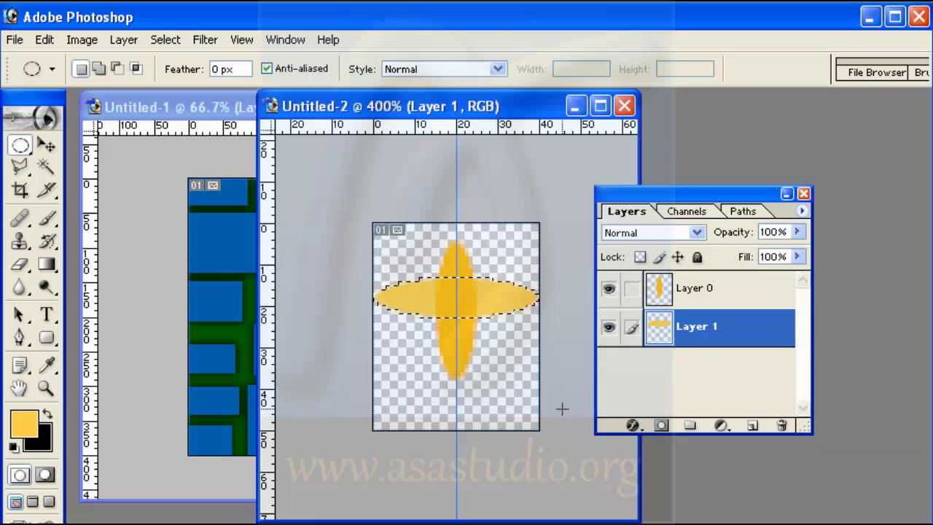
left_click(701, 299)
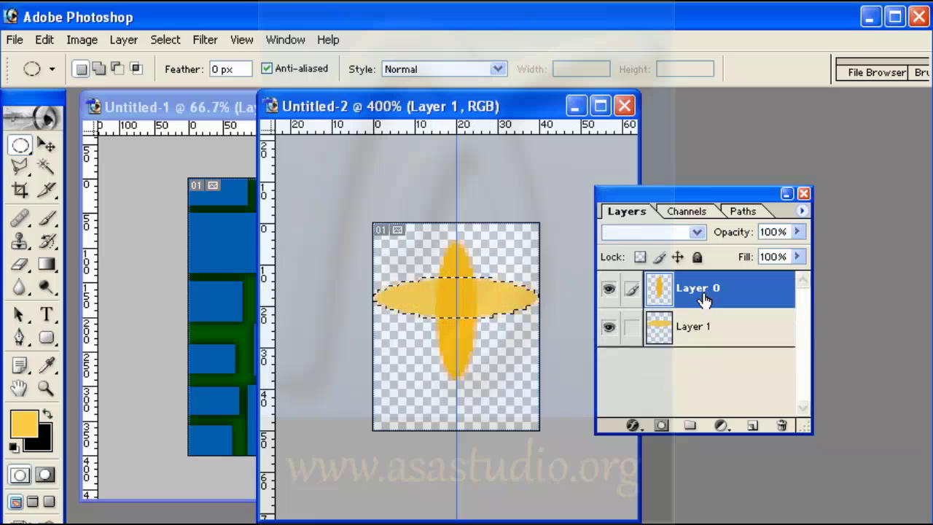
left_click(634, 429)
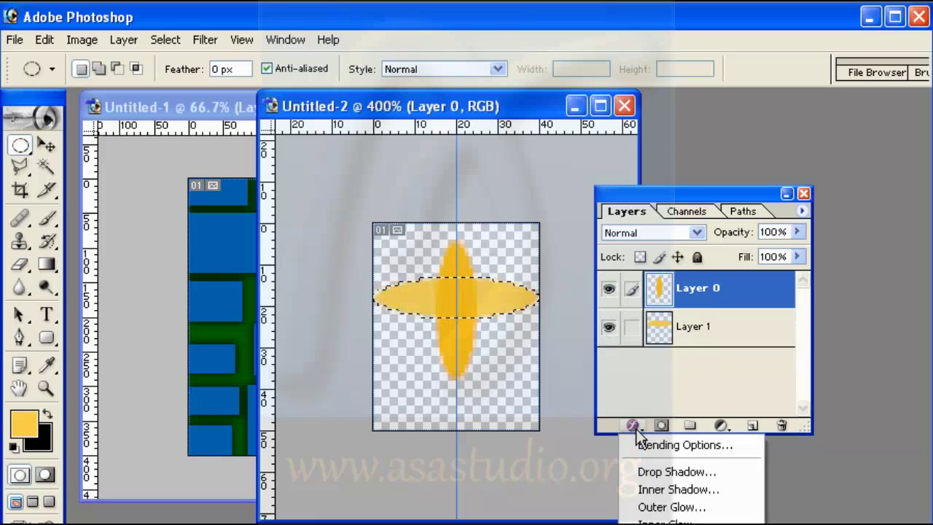
Give Layer 0's petal a Drop Shadow with 0 px distance, then deselect
left_click(651, 471)
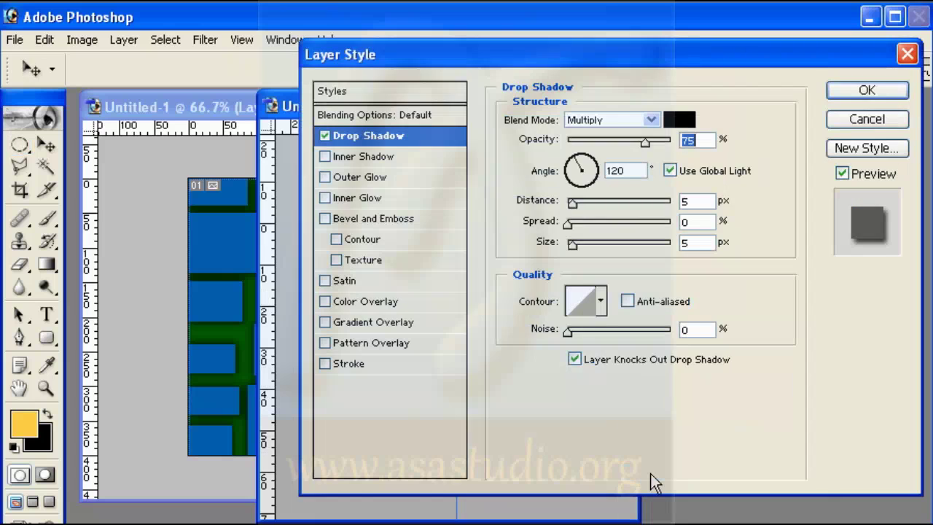
mouse_move(500, 54)
left_mouse_down()
mouse_move(847, 45)
mouse_move(459, 48)
left_mouse_up()
left_click_drag(529, 206, 475, 208)
mouse_move(497, 42)
left_mouse_down()
mouse_move(658, 67)
mouse_move(902, 29)
mouse_move(768, 43)
mouse_move(515, 44)
left_mouse_up()
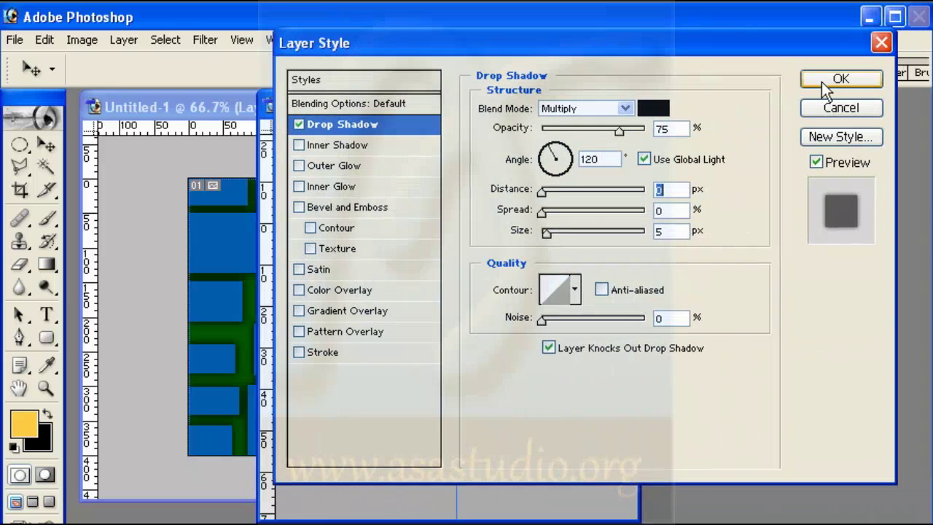
left_click(822, 80)
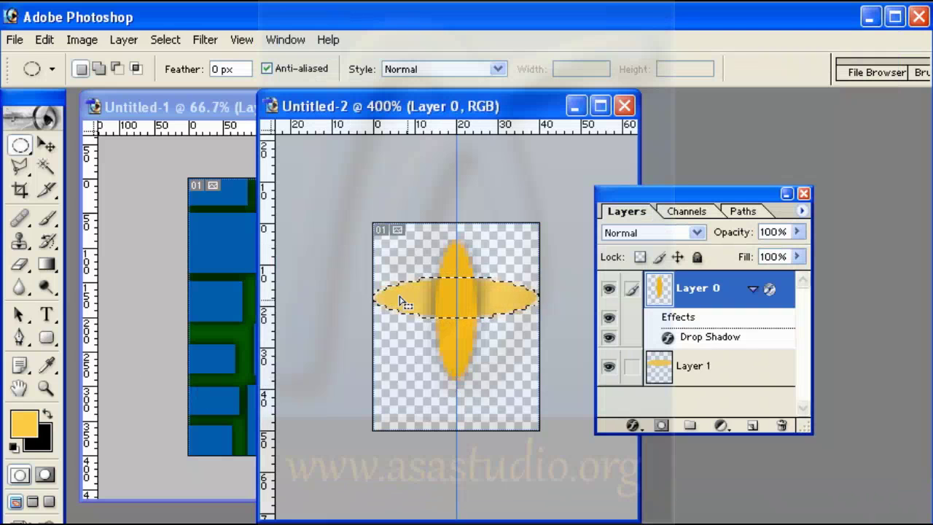
key("ctrl+d")
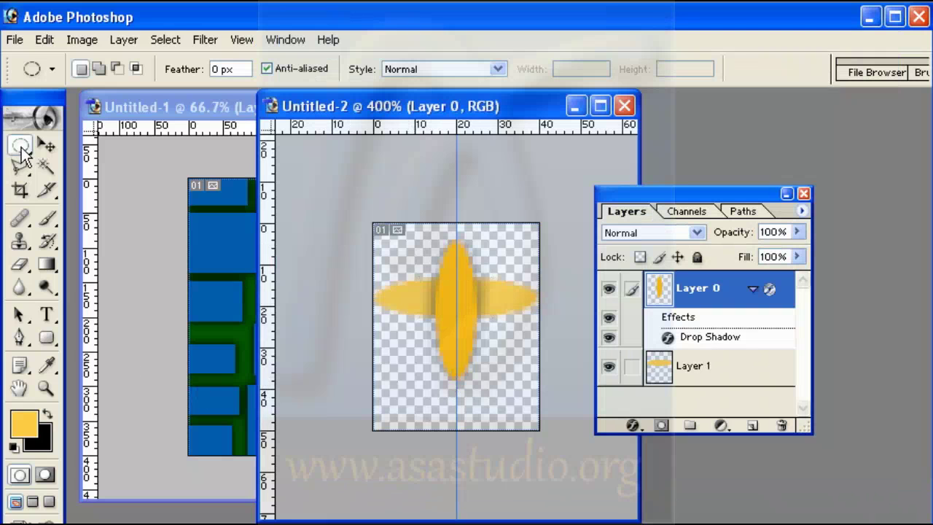
Fill a narrow rectangular stem selection beneath the petal with a deeper orange foreground
left_click_drag(22, 150, 109, 142)
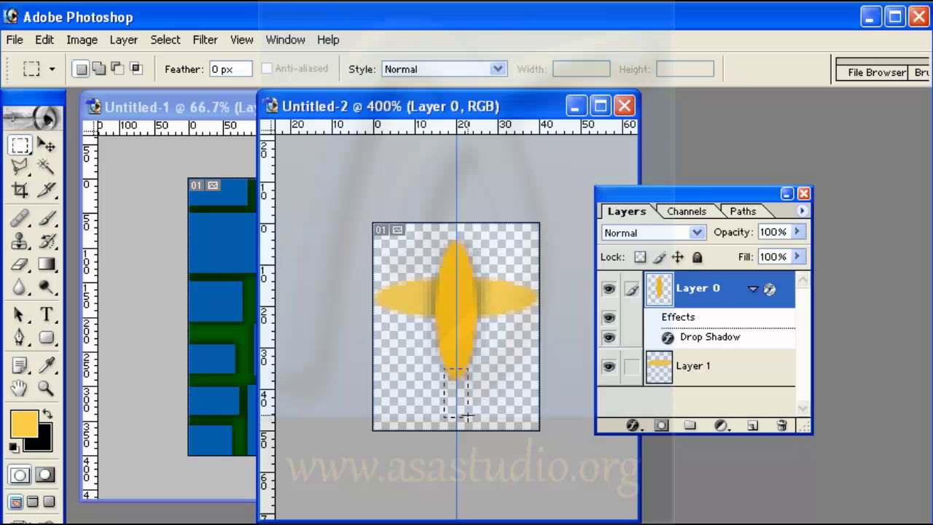
left_click(28, 428)
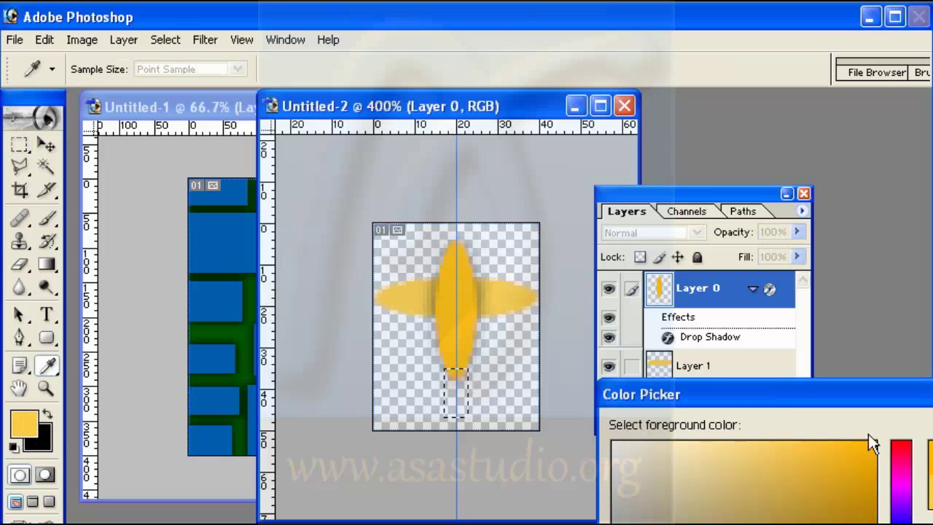
key("Return")
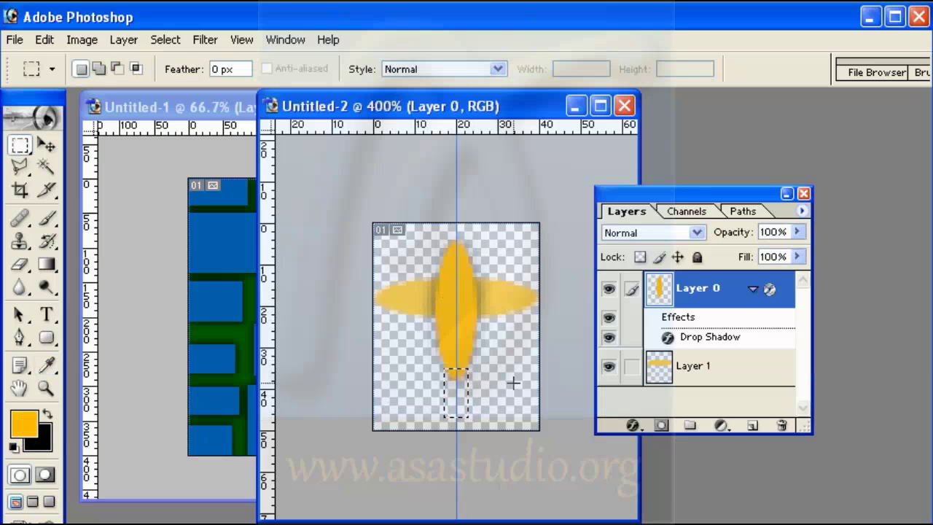
left_click(44, 39)
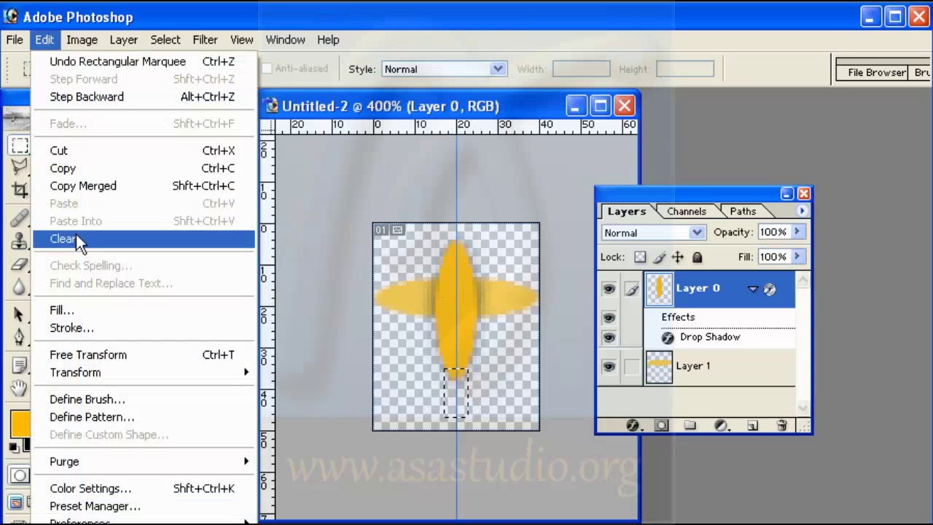
left_click(81, 307)
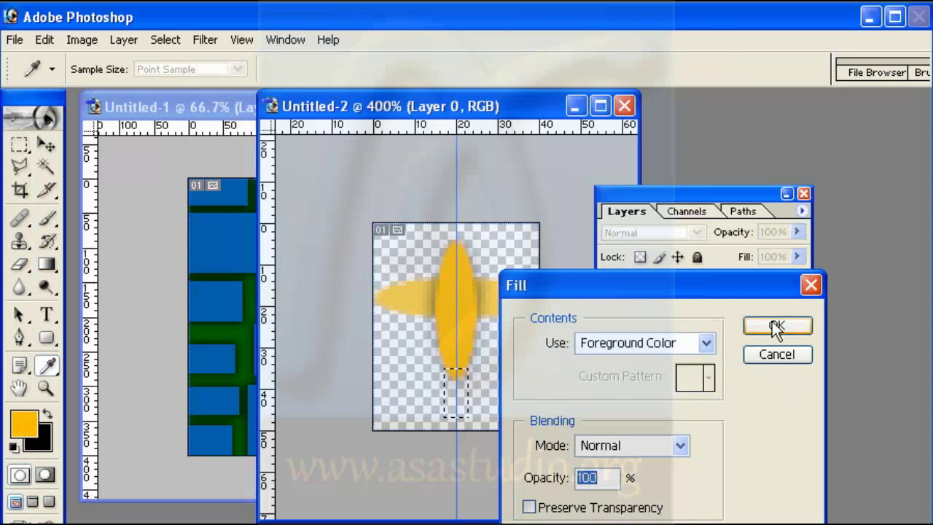
left_click(770, 327)
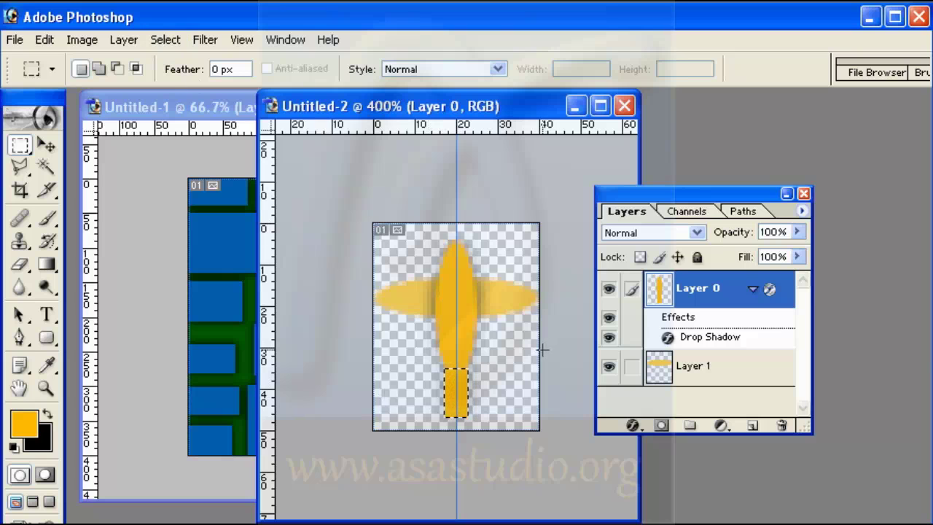
Add a new Layer 2 and fill the stem selection with the foreground colour
left_click(753, 429)
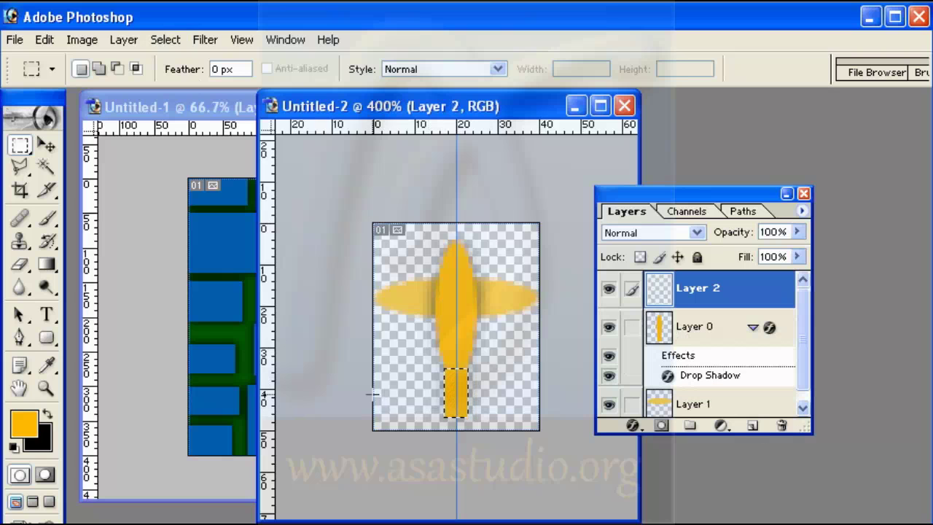
left_click(45, 40)
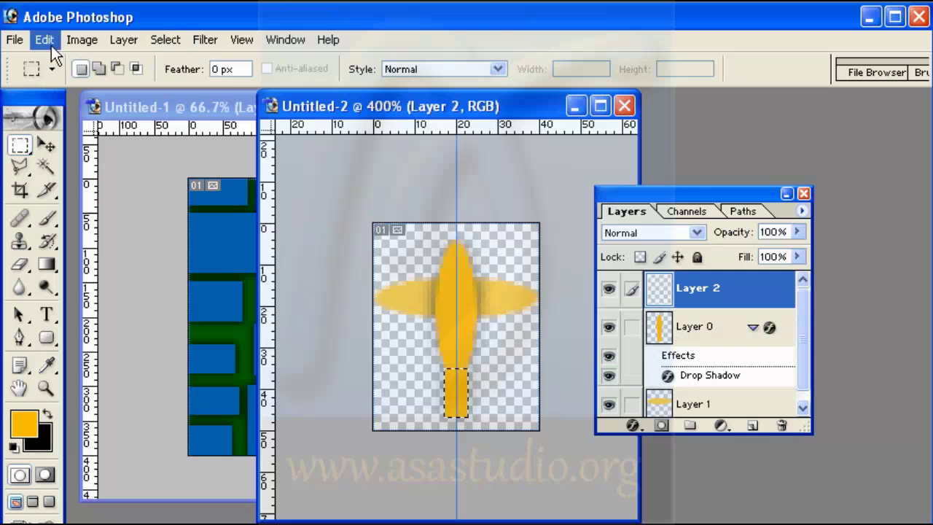
left_click(95, 316)
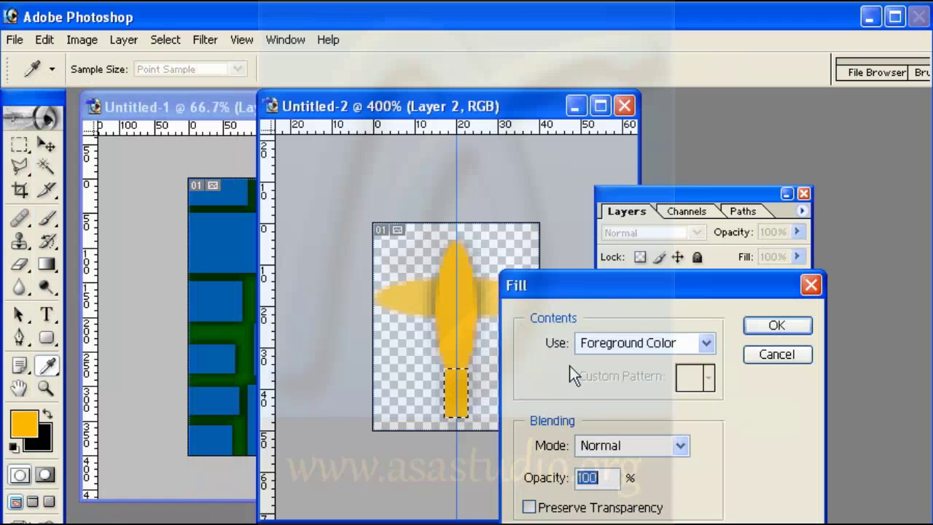
left_click(765, 325)
key("m")
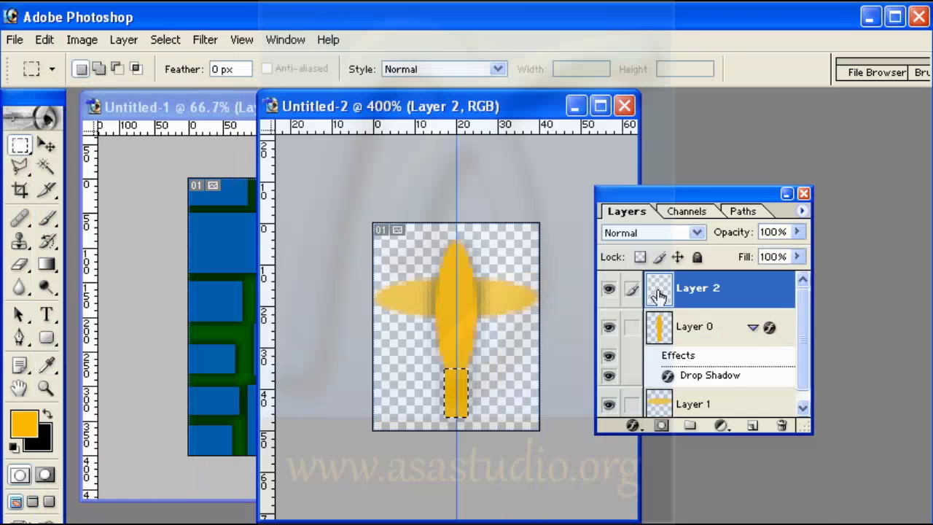
Give Layer 2 a Drop Shadow with 0 px distance
left_click(632, 425)
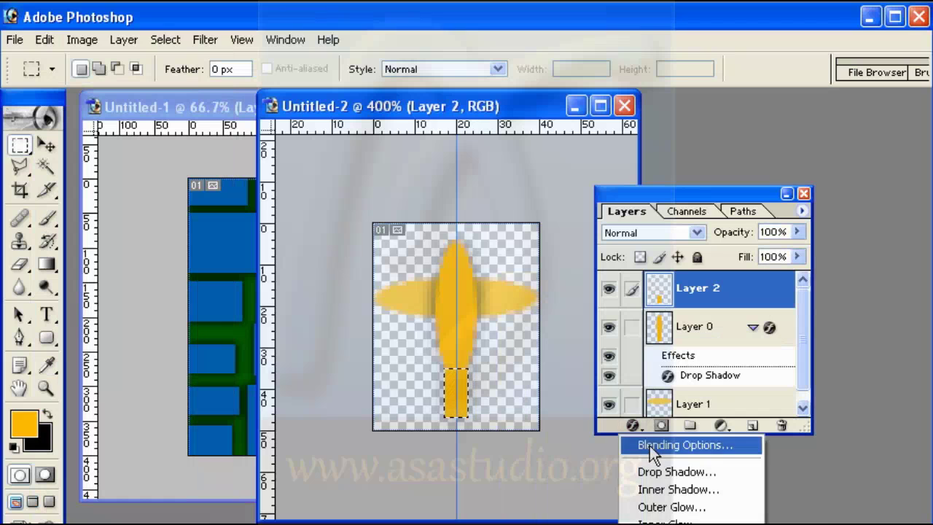
left_click(654, 474)
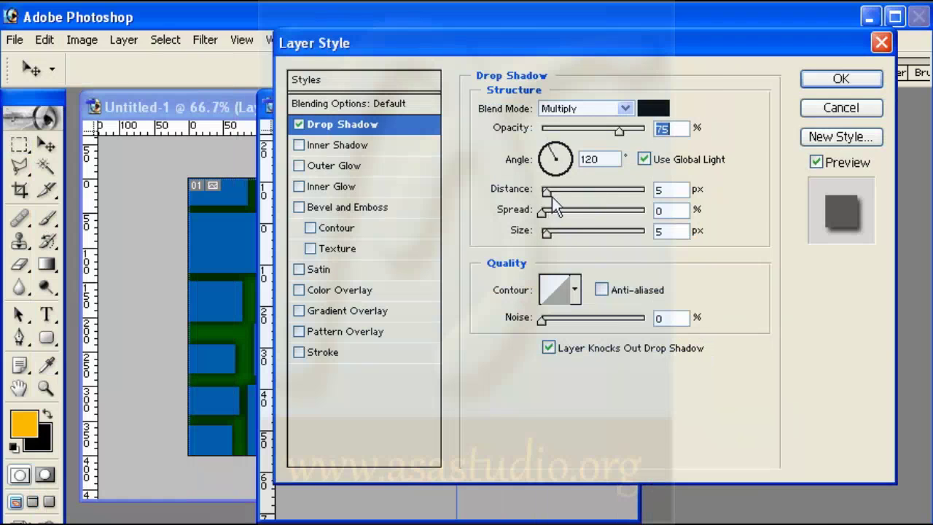
left_click_drag(548, 194, 497, 194)
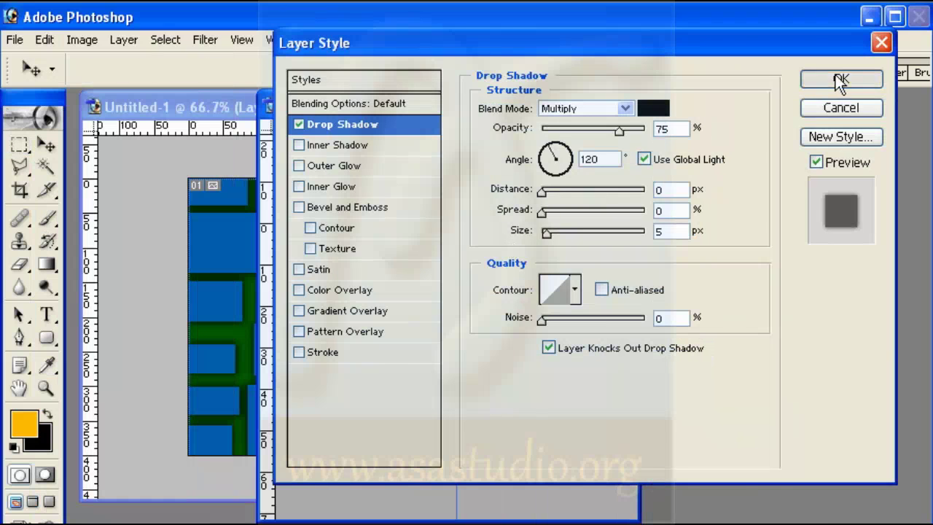
left_click(840, 79)
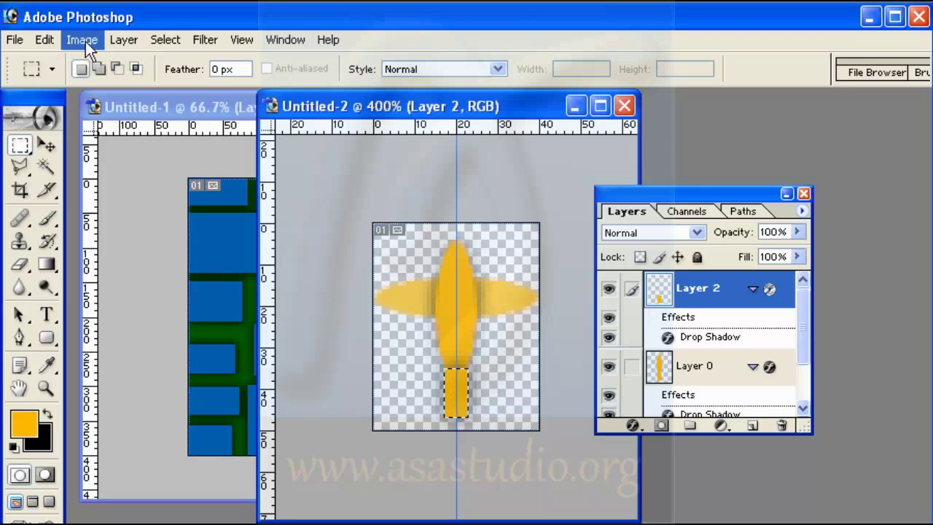
Try expanding the stem selection by 2 px, undo it, then contract it by 2 pixels
left_click(165, 40)
mouse_move(183, 185)
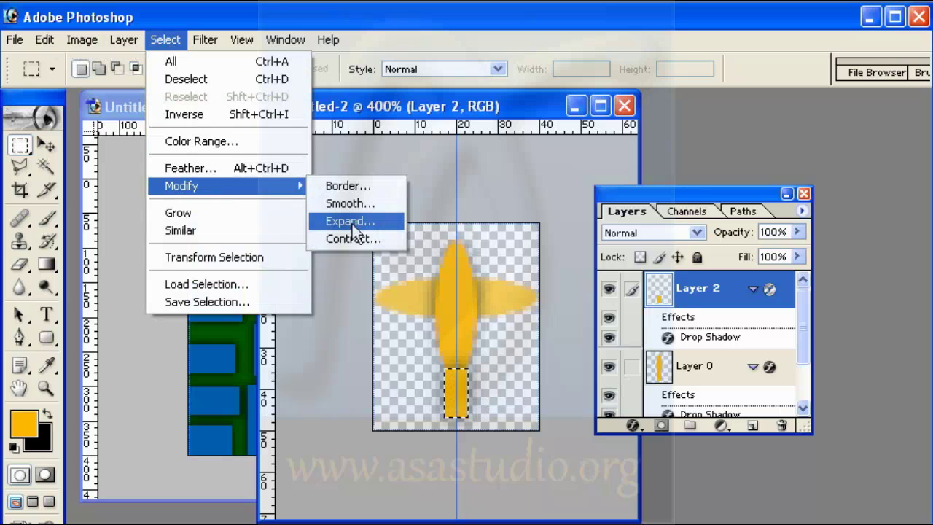
left_click(352, 222)
type("2")
left_click(732, 402)
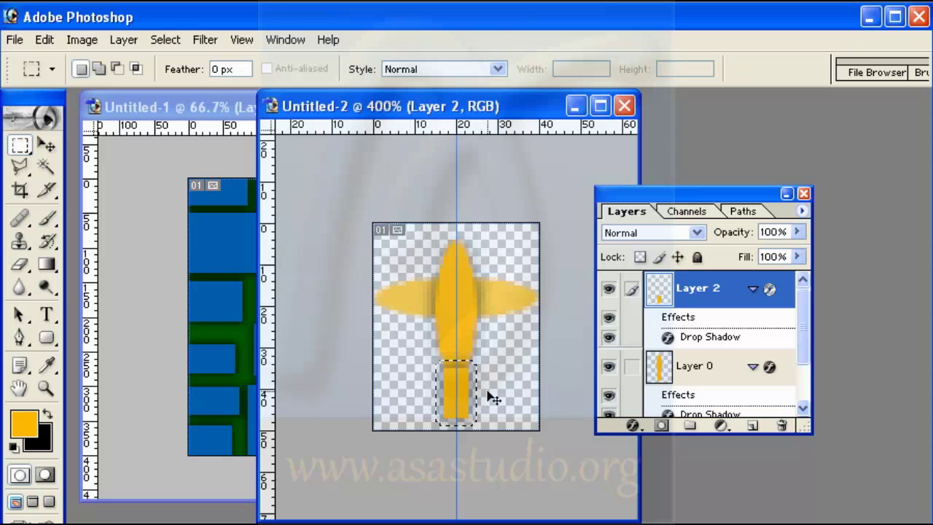
key("ctrl+z")
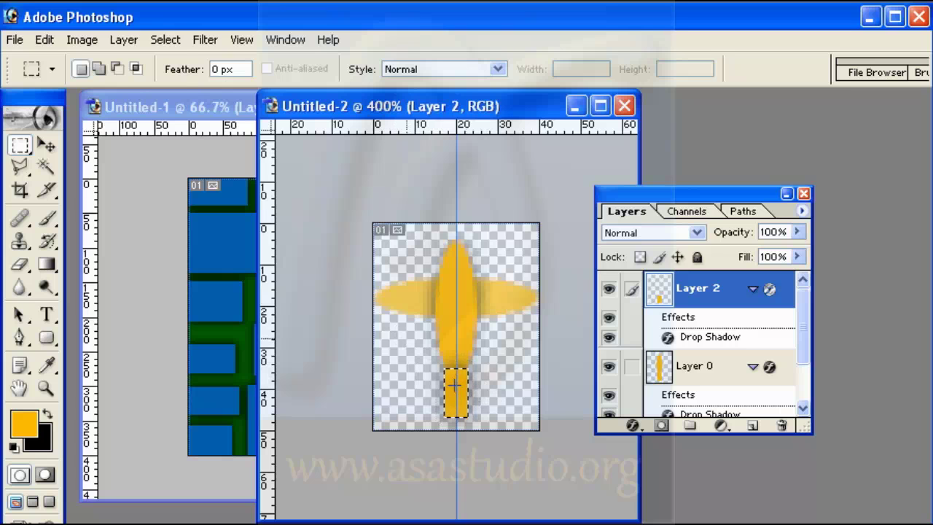
left_click(167, 41)
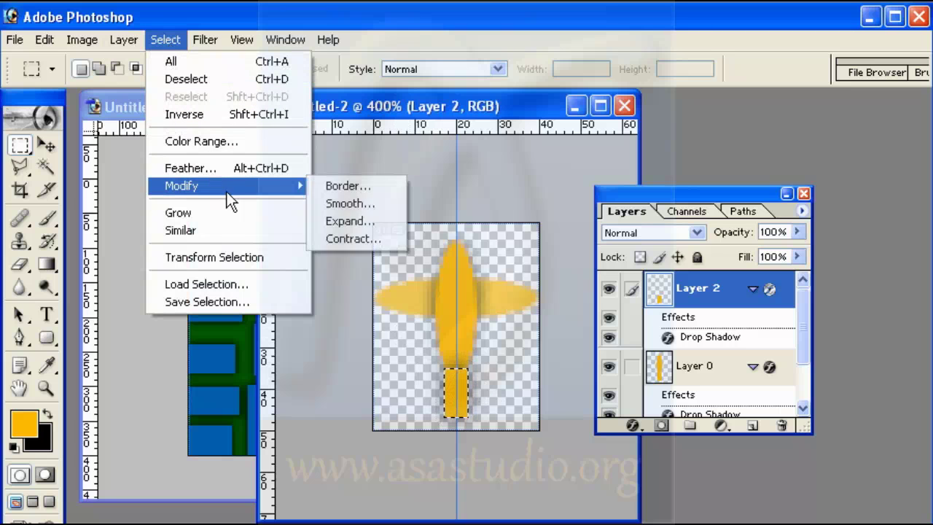
left_click(353, 239)
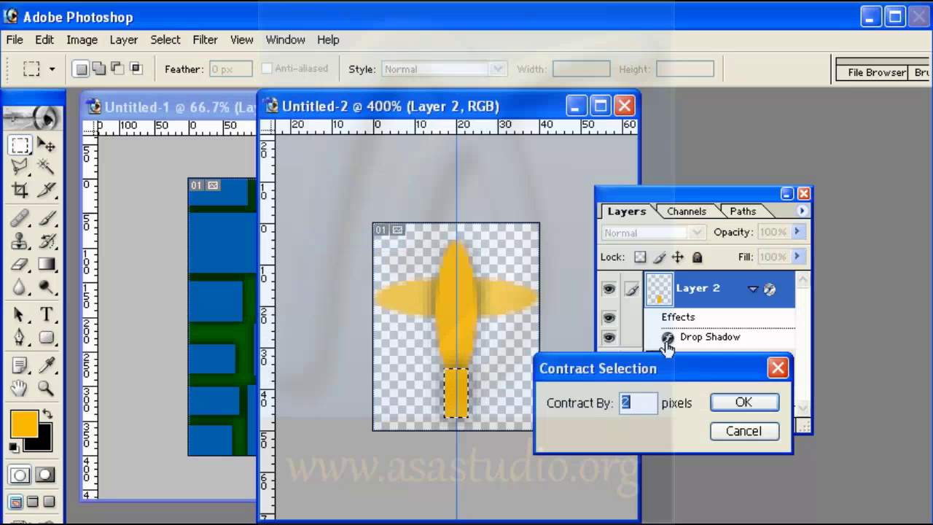
left_click(738, 403)
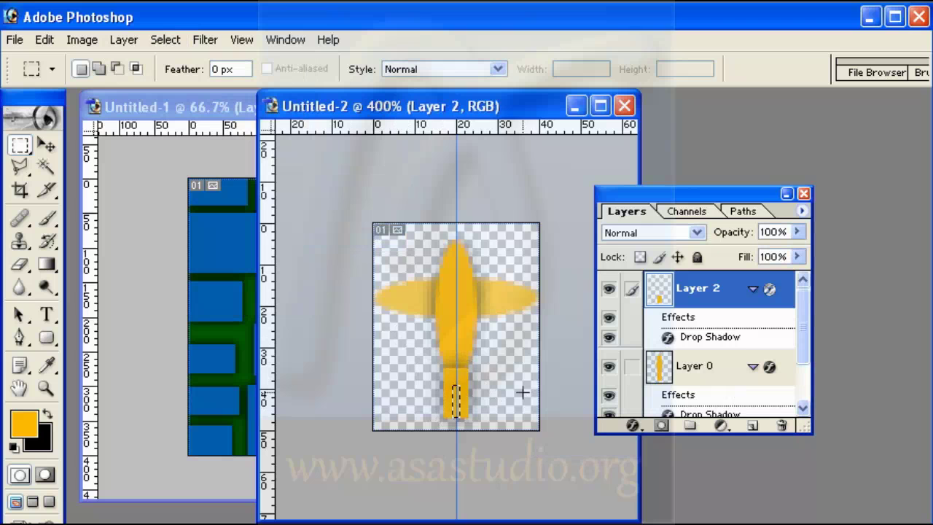
Set the foreground to orange FF7E00 and fill the contracted stem selection with it
left_click(27, 427)
left_click_drag(925, 394, 758, 191)
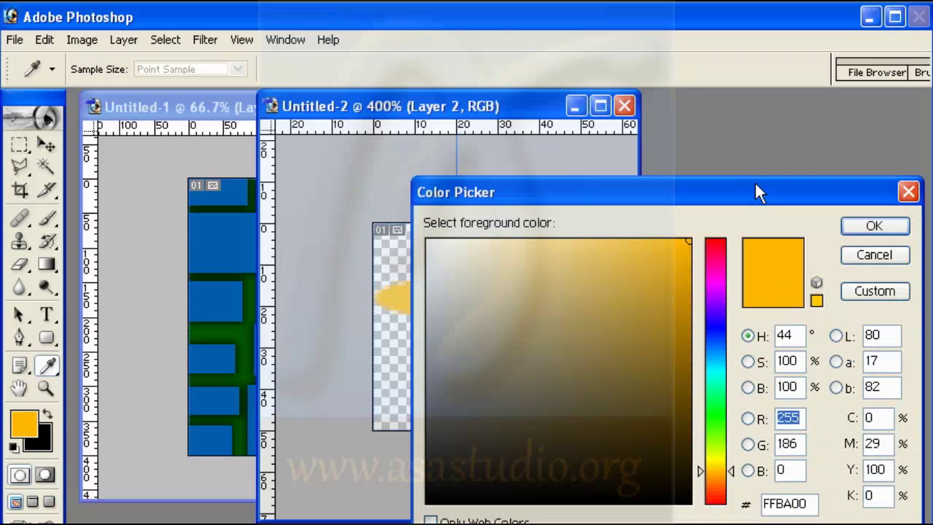
left_click_drag(723, 253, 731, 482)
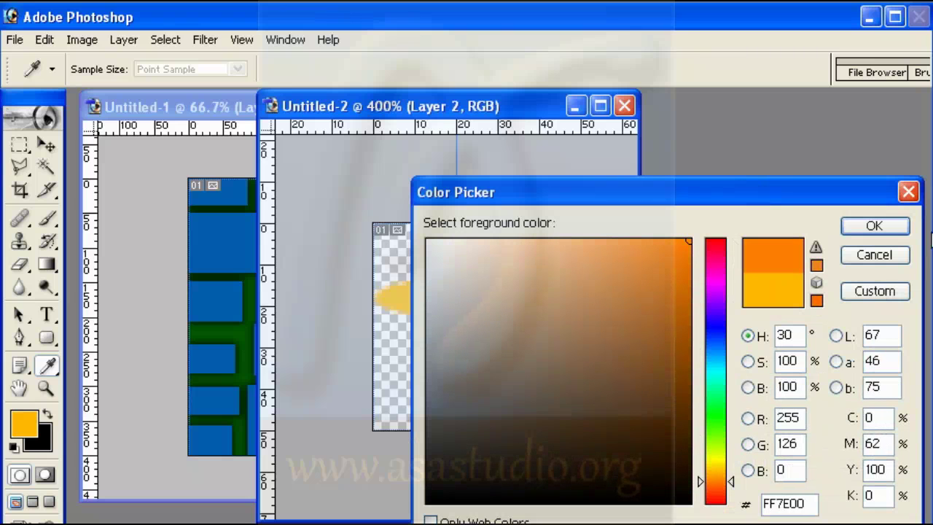
left_click(875, 226)
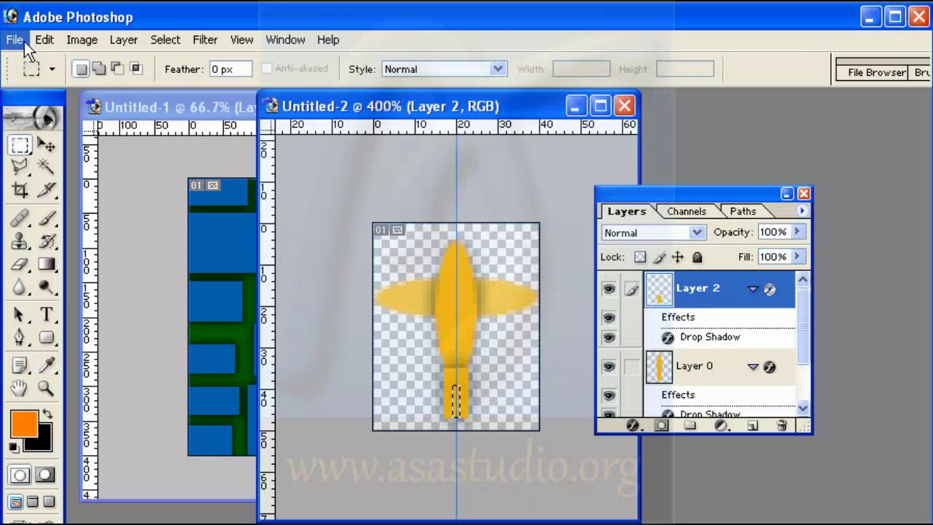
left_click(43, 40)
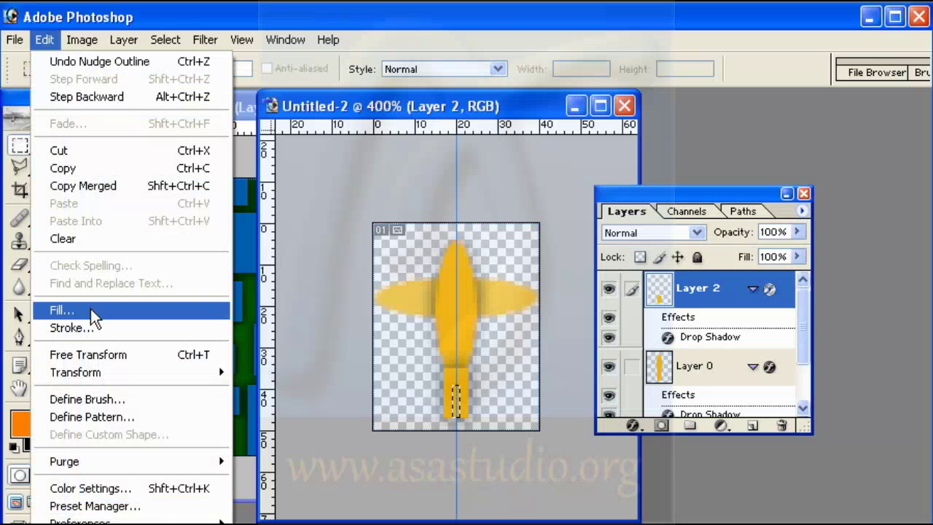
left_click(91, 308)
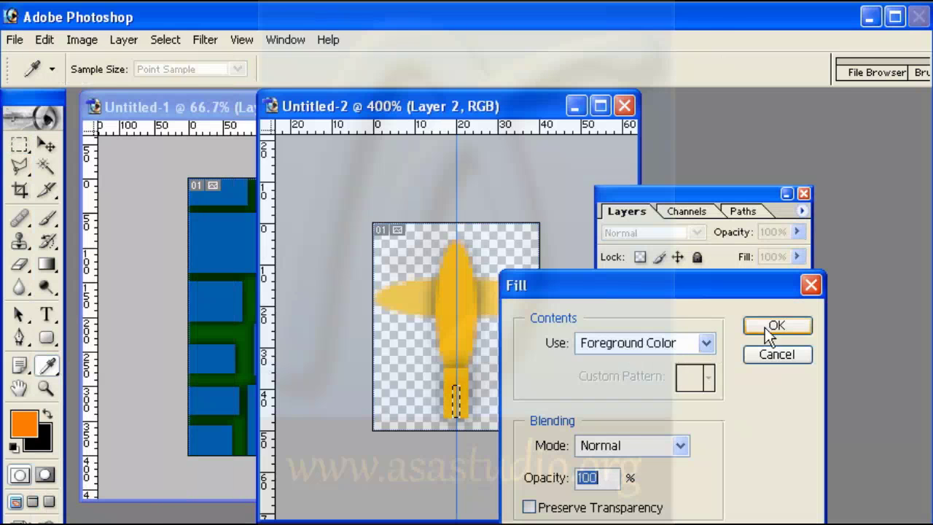
left_click(775, 325)
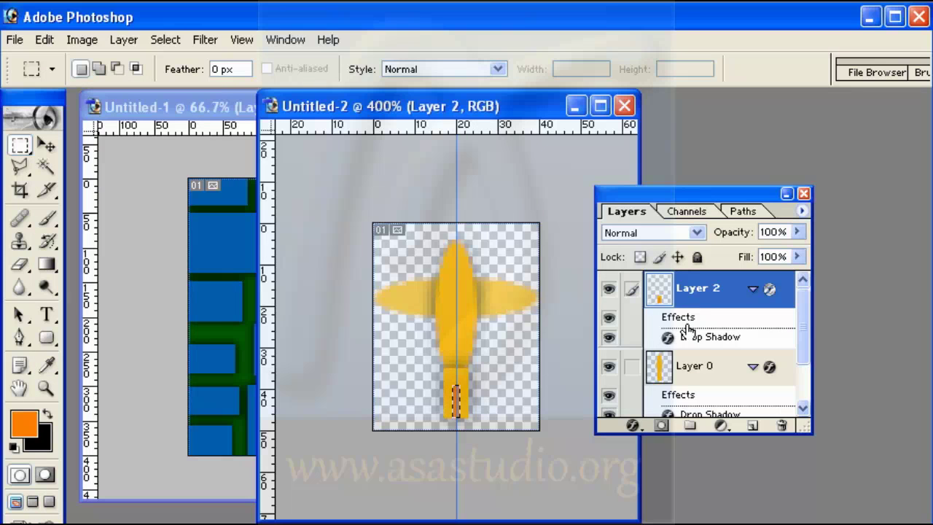
Create Layer 3 and fill the stem selection on it with the orange foreground color
left_click(753, 427)
left_click(44, 39)
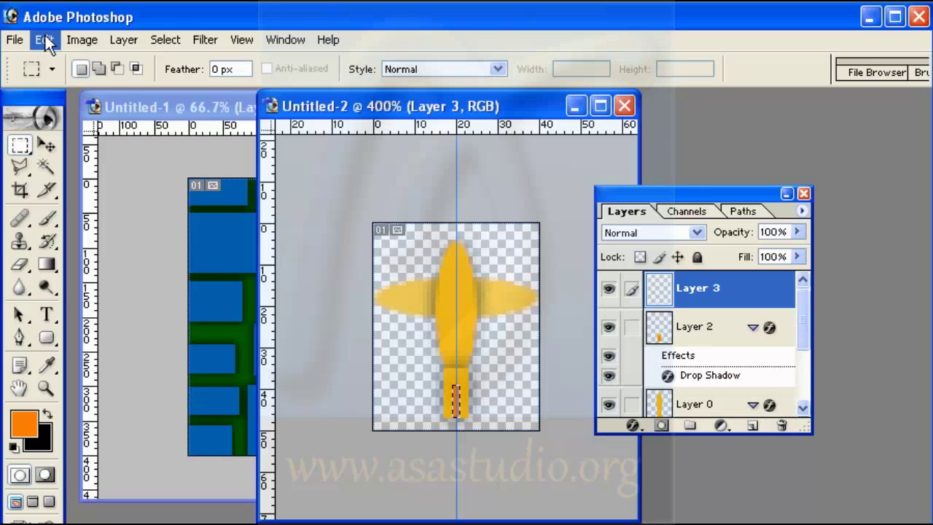
left_click(79, 309)
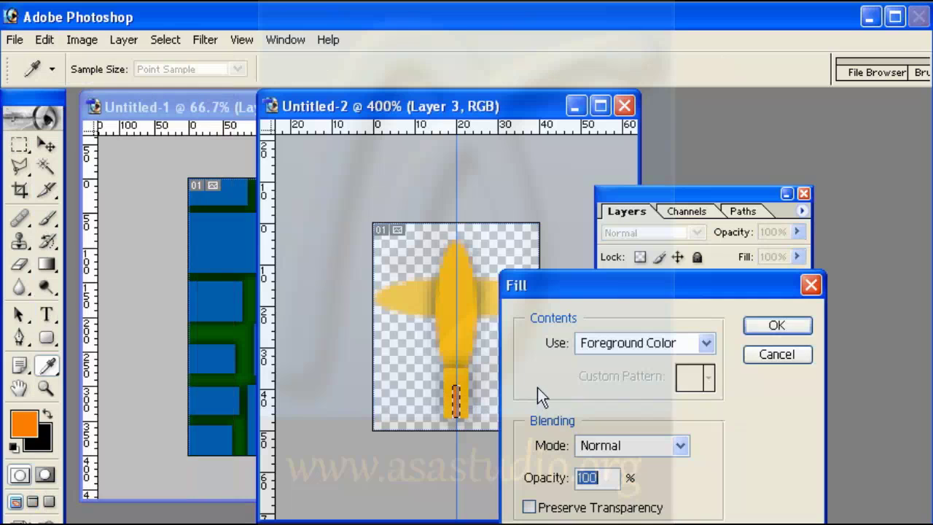
left_click(776, 325)
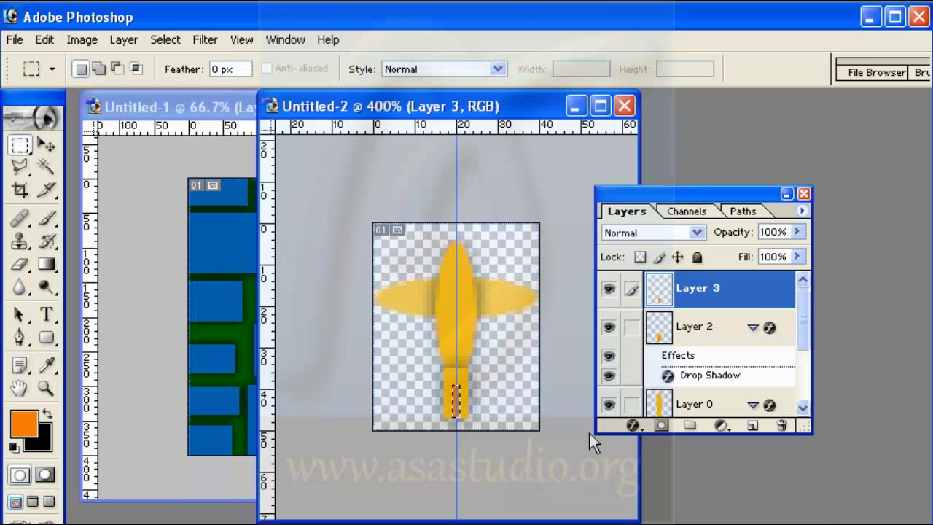
Apply a Drop Shadow layer effect to Layer 3
left_click(633, 424)
left_click(658, 473)
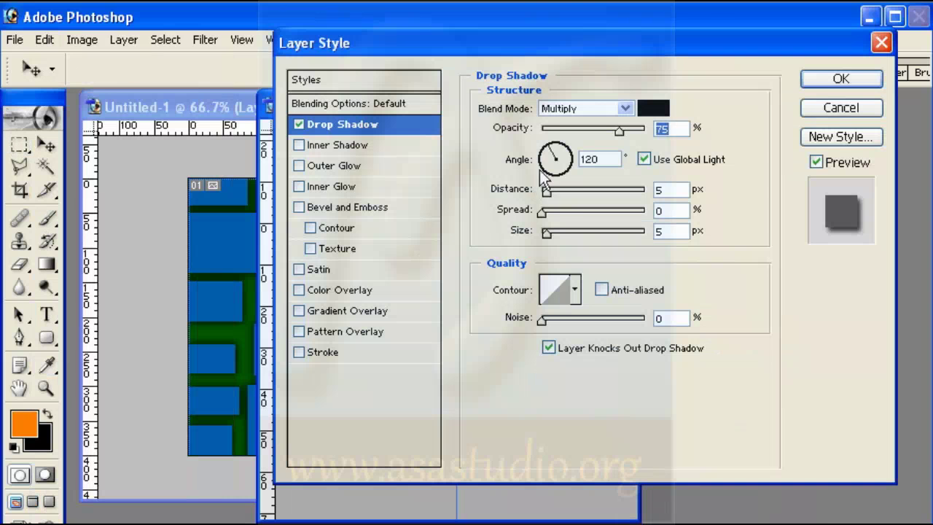
left_click(841, 80)
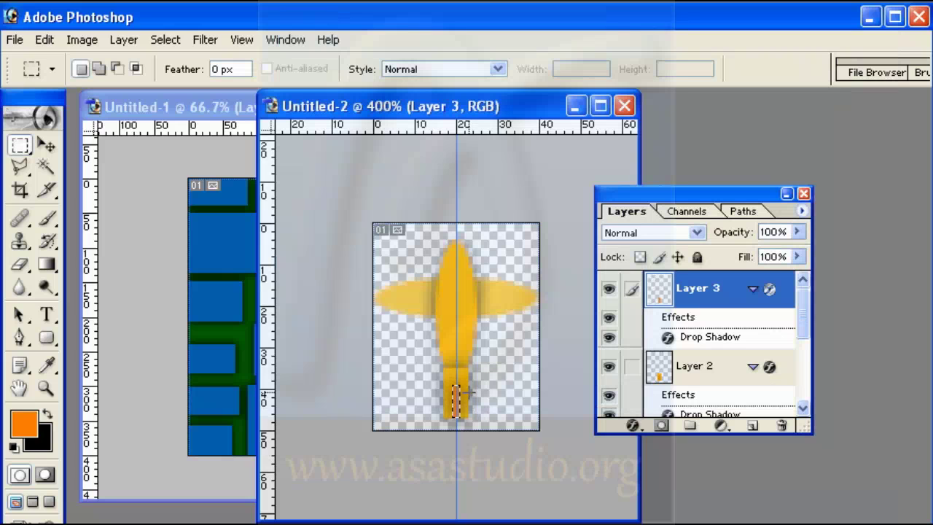